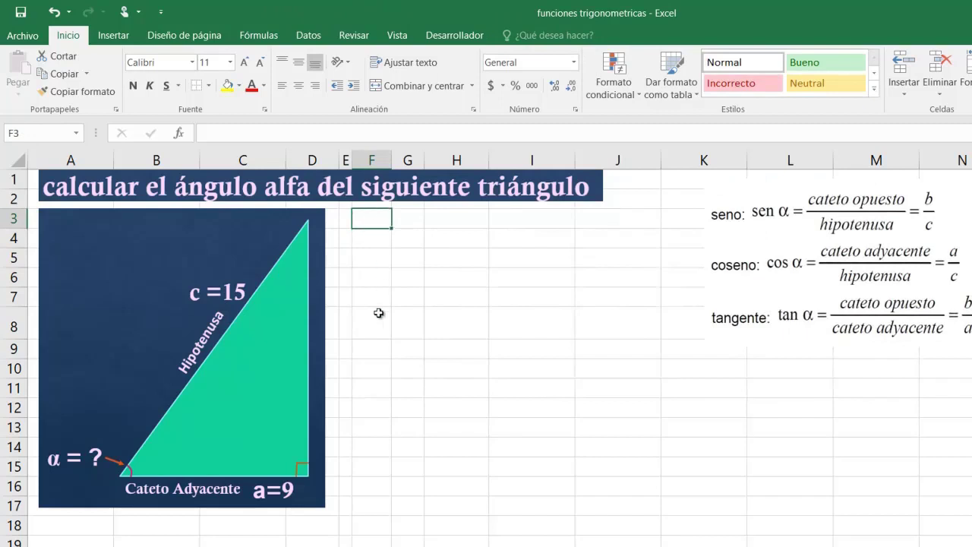
Step: Enter the triangle data beside the drawing: 15 in G3 for c, the label a in F4 and 9 in G4
click(406, 223)
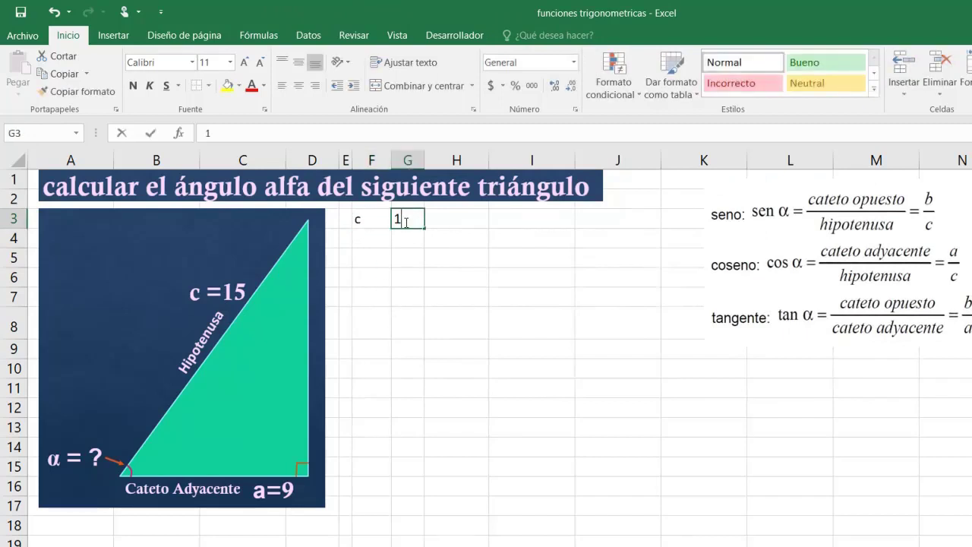
text(15)
click(378, 238)
text(a)
click(409, 240)
text(9)
click(456, 297)
Step: Label cell F6 "cos α", inserting the Greek letter alpha as a symbol after the text
click(352, 338)
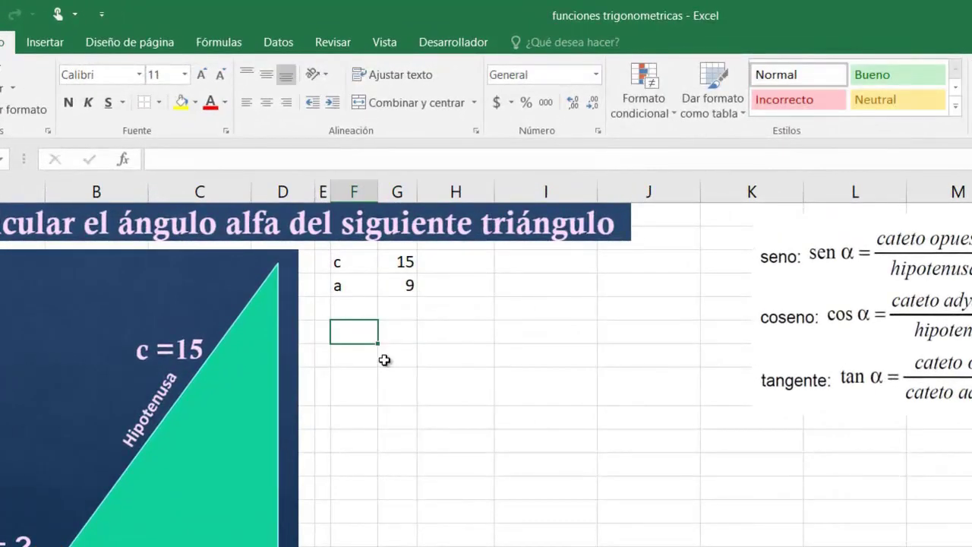
text(cos)
key(alt+b)
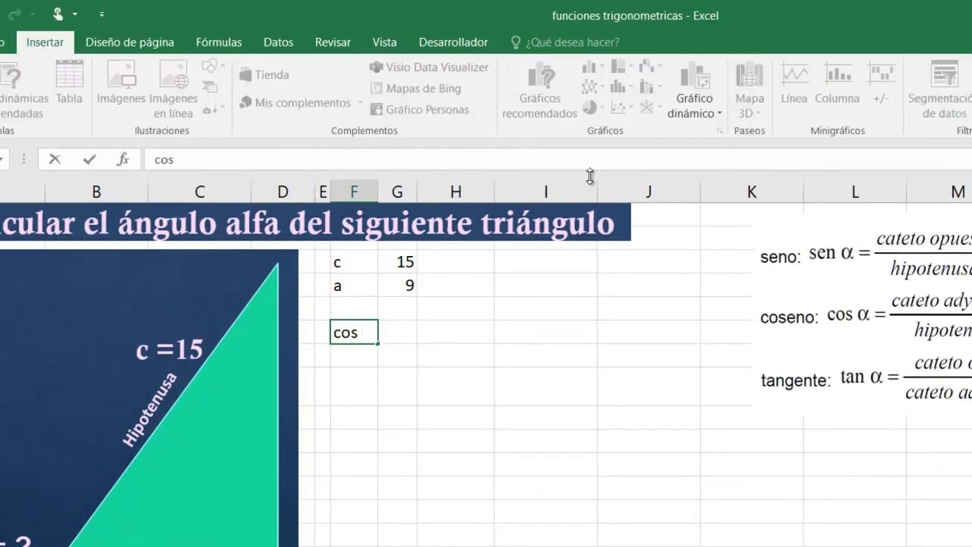
key(s)
key(b)
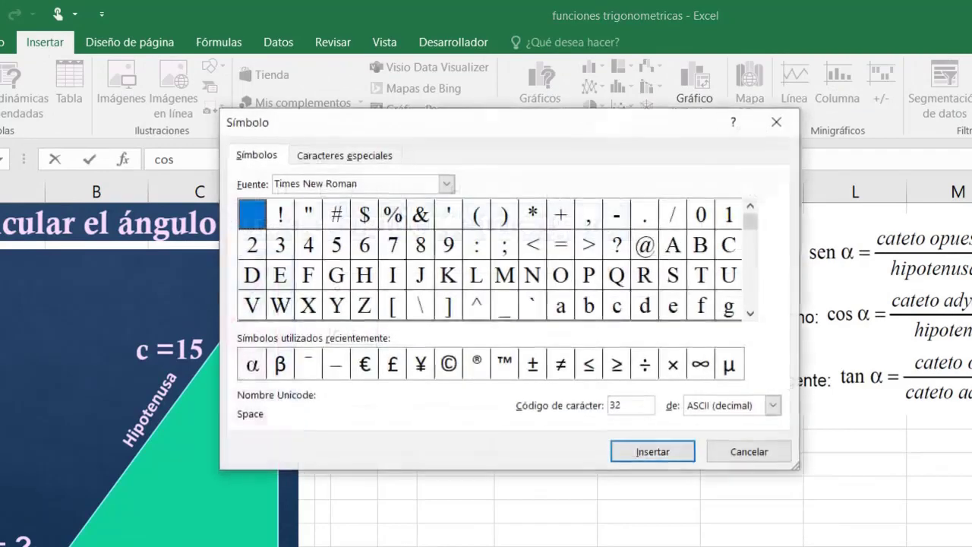
click(252, 364)
click(645, 451)
click(749, 452)
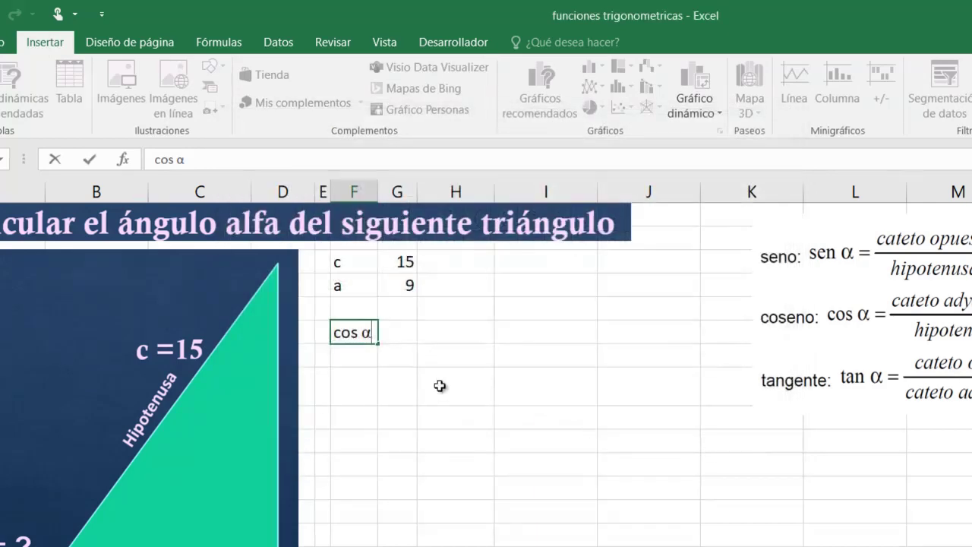
click(442, 389)
Step: Enter an equals sign as literal text in G6, next to the cos α label
click(400, 332)
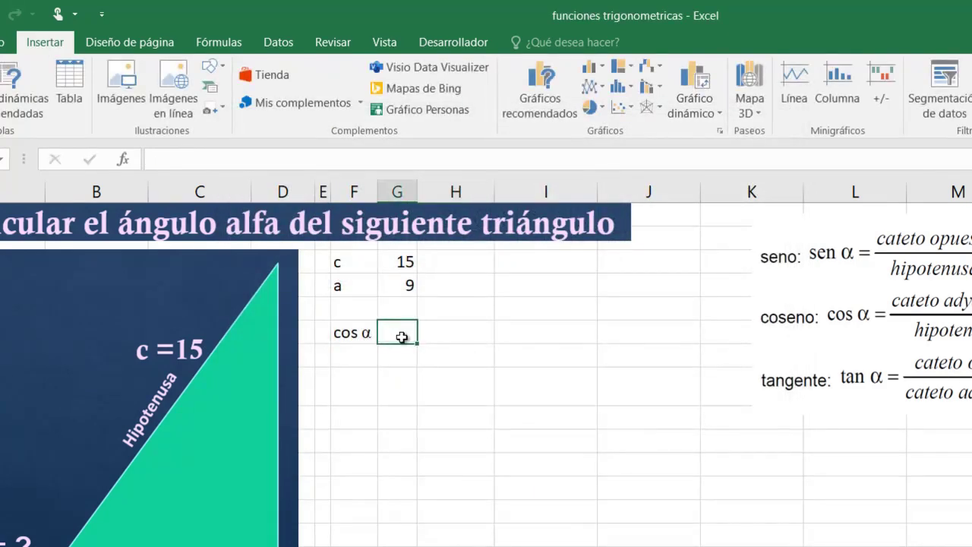
text('=)
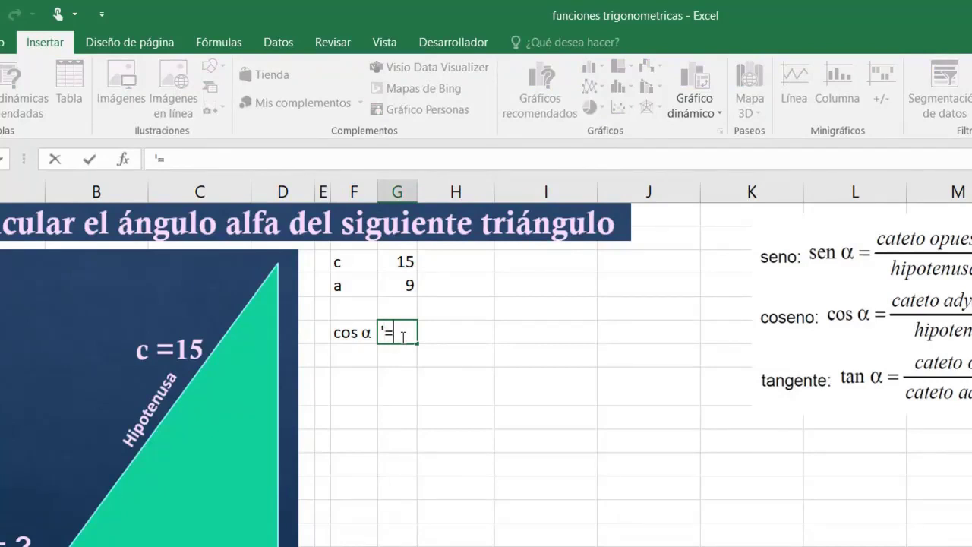
key(Return)
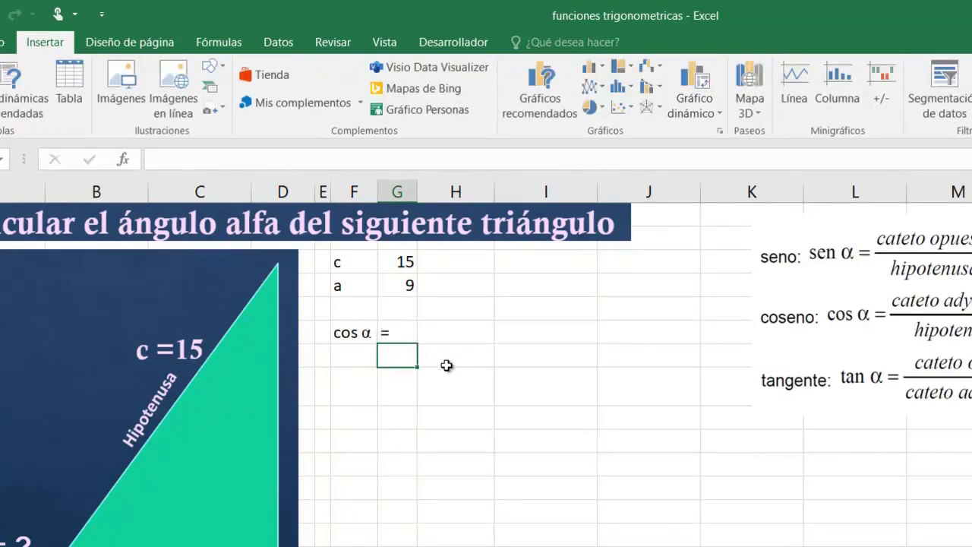
Step: Calculate the cosine in H6 by dividing the adjacent side by the hypotenuse with =G4/G3
key(Up)
key(Right)
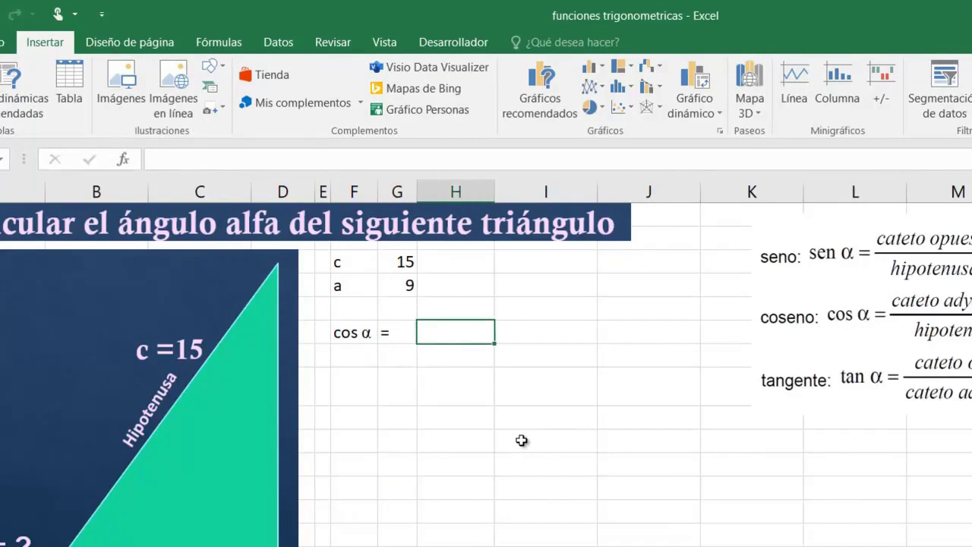
text(=)
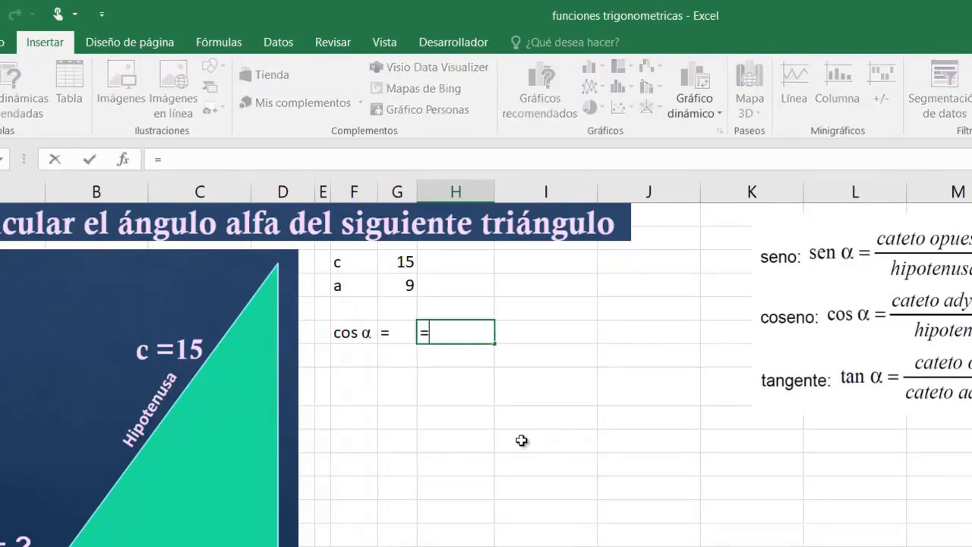
click(405, 284)
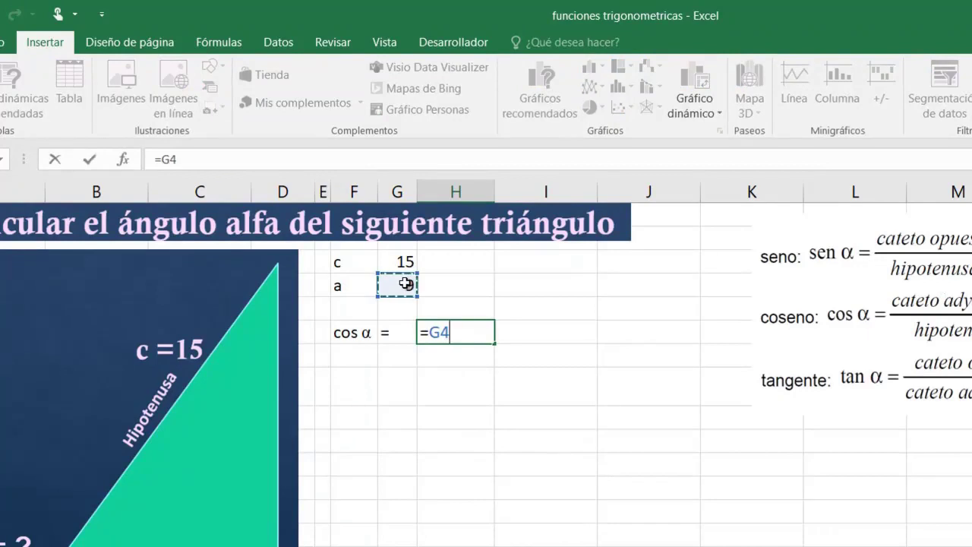
text(/)
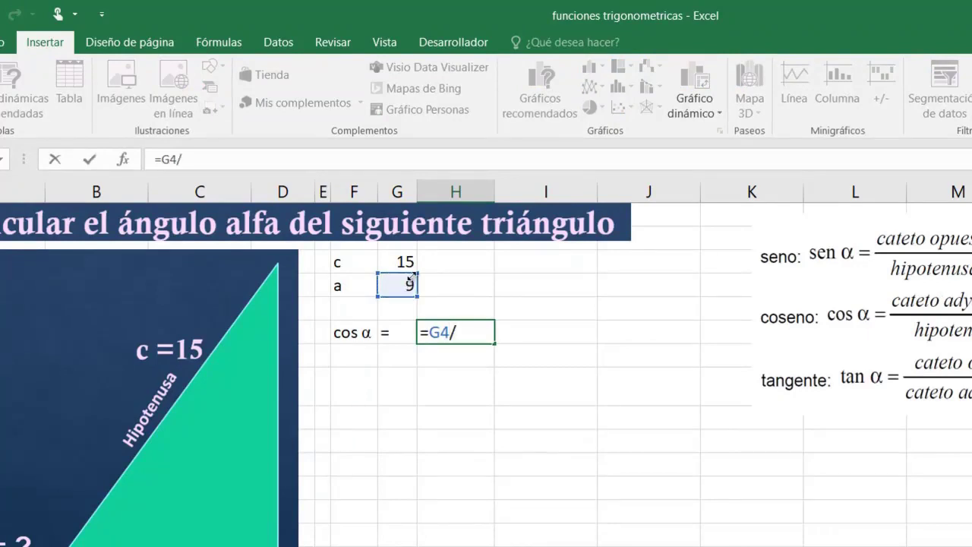
click(406, 258)
key(Return)
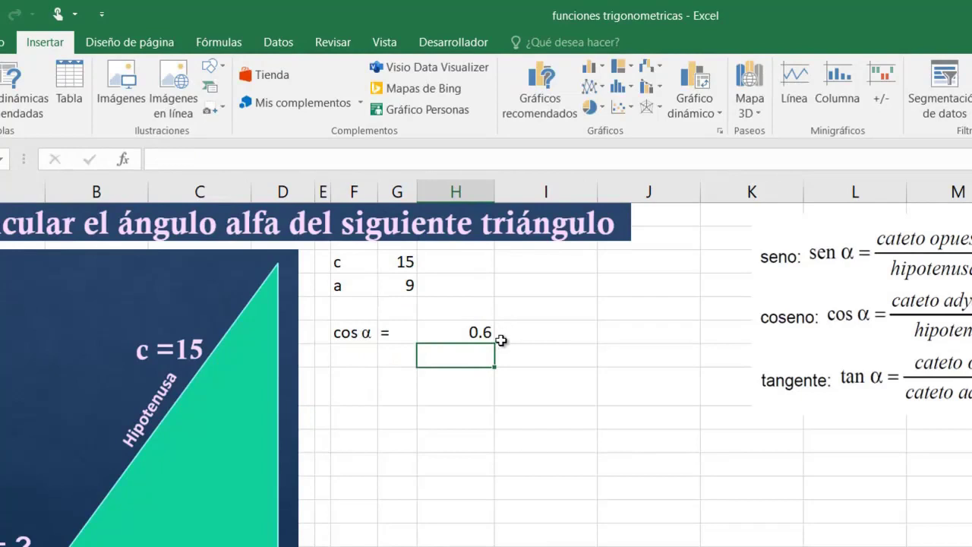
click(478, 333)
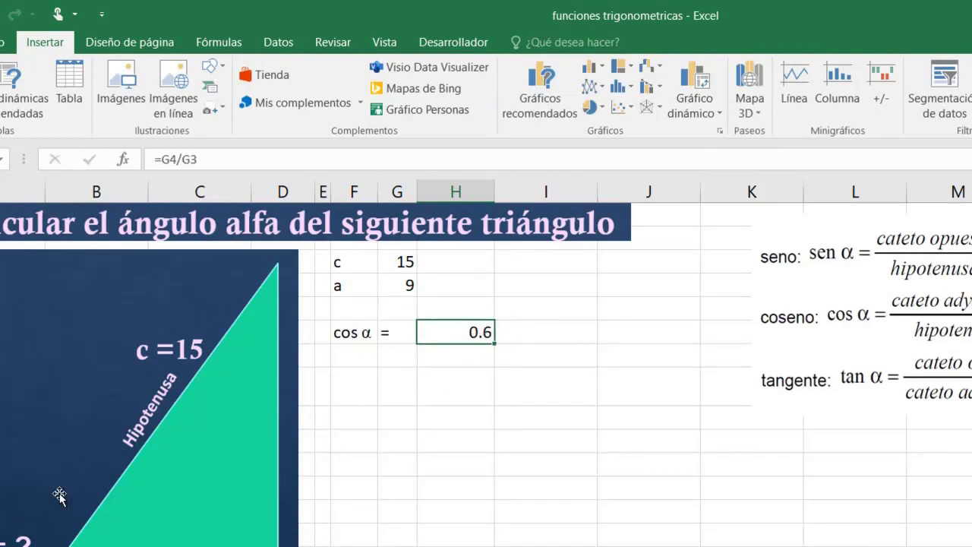
Step: Calculate the angle in radians in H9 with the formula =ACOS(H6)
click(450, 392)
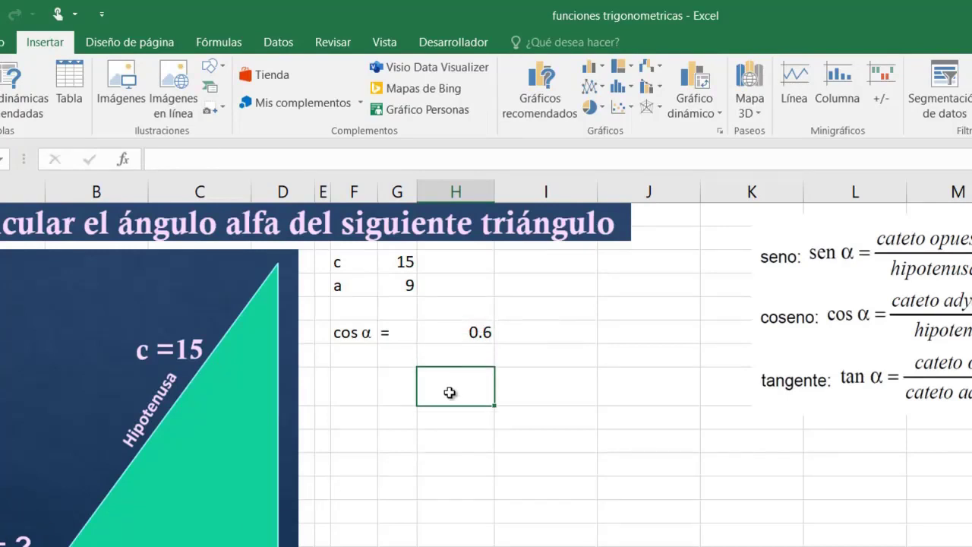
click(456, 416)
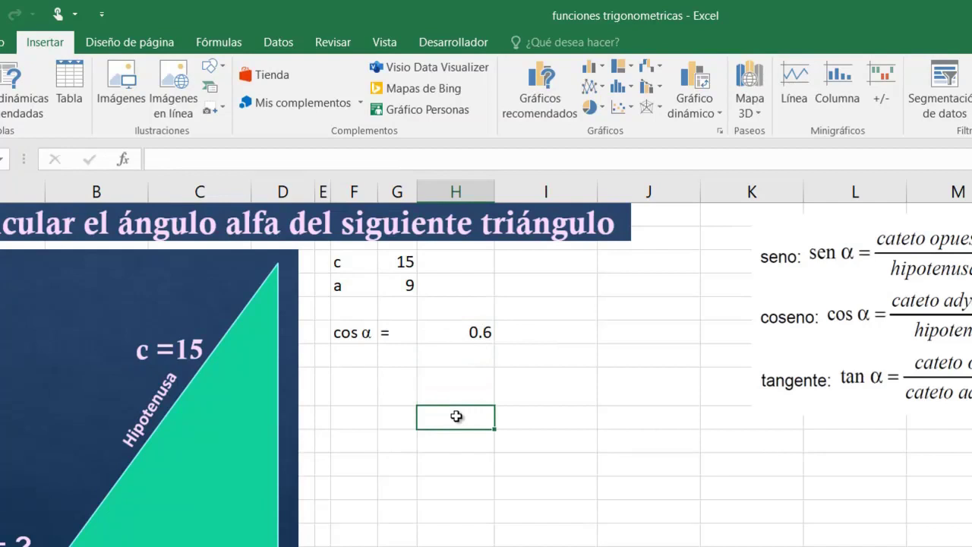
text(=)
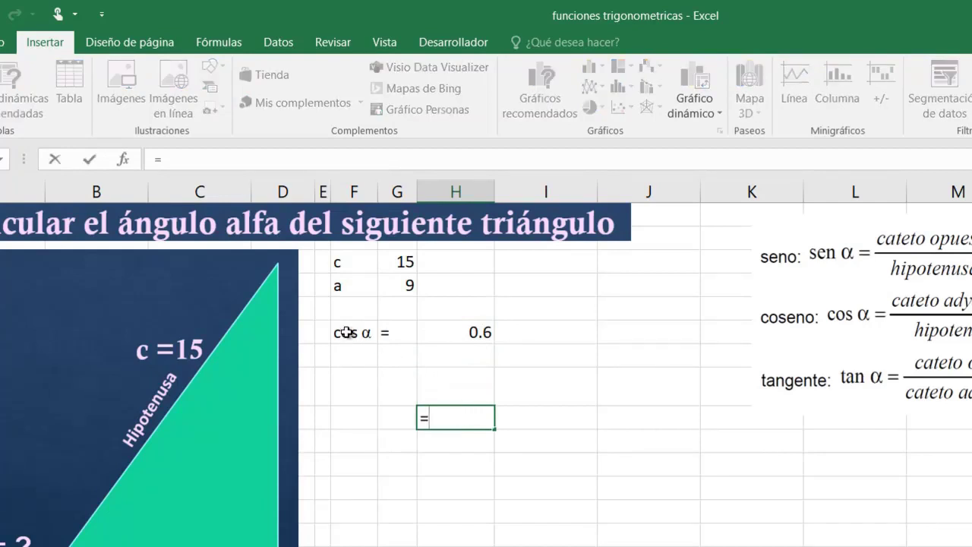
text(acos()
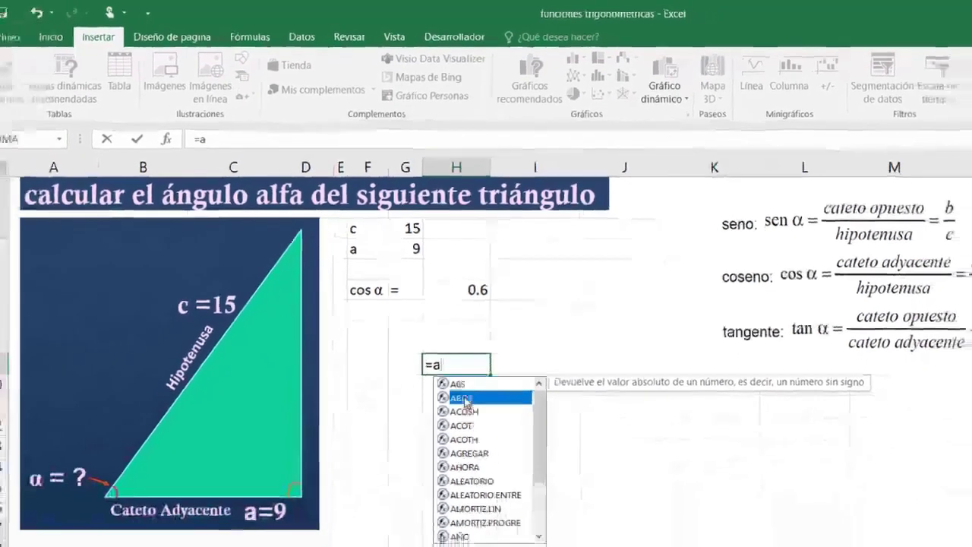
click(474, 279)
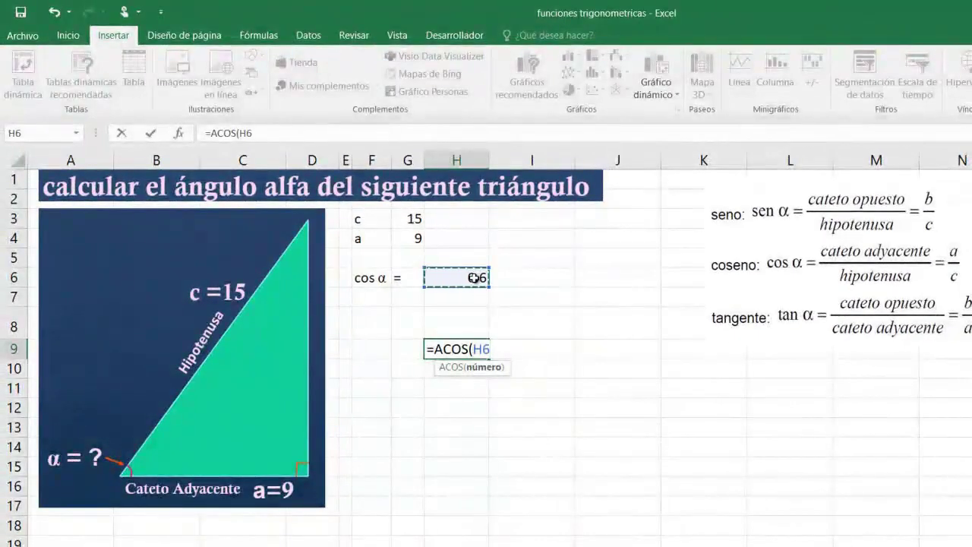
text())
key(Return)
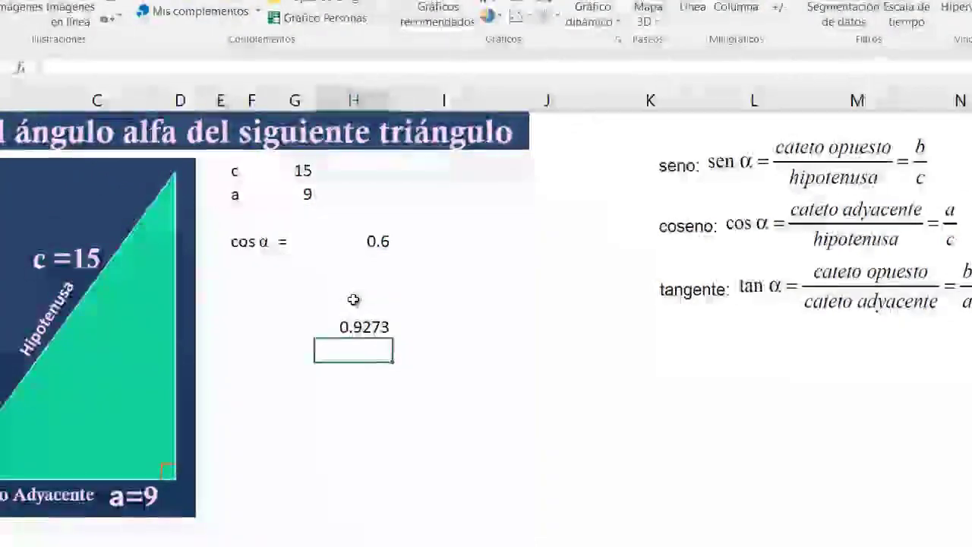
Step: Add the headings "rad" in H8 and "grad" in I8 above the angle results
click(353, 299)
text(rad)
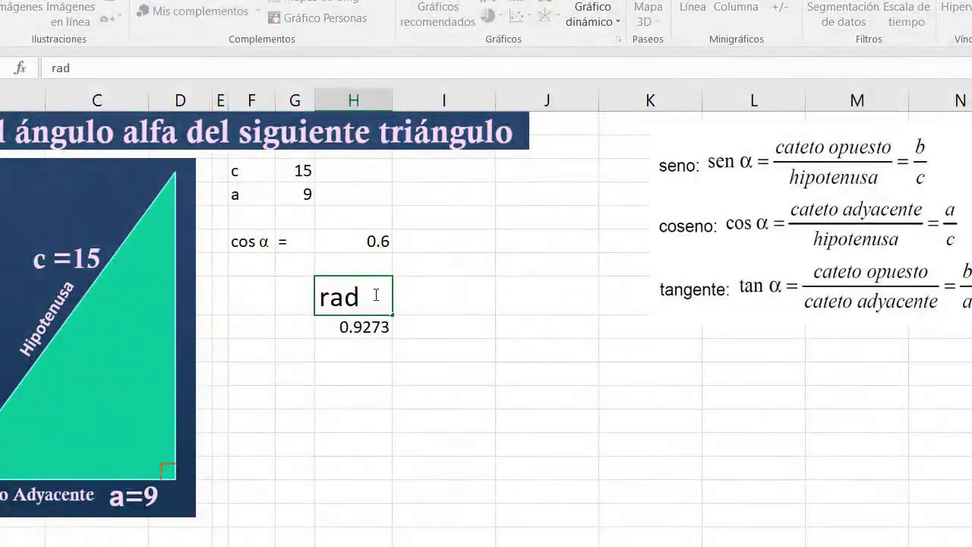
click(433, 300)
text(grad)
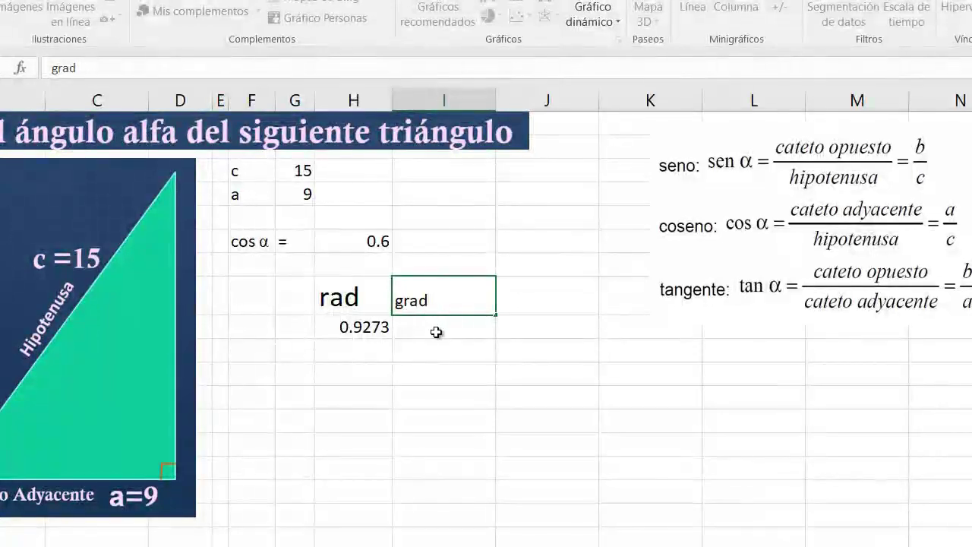
Step: Convert the radian angle to degrees in I9 with the formula =GRADOS(H9)
click(437, 331)
text(=)
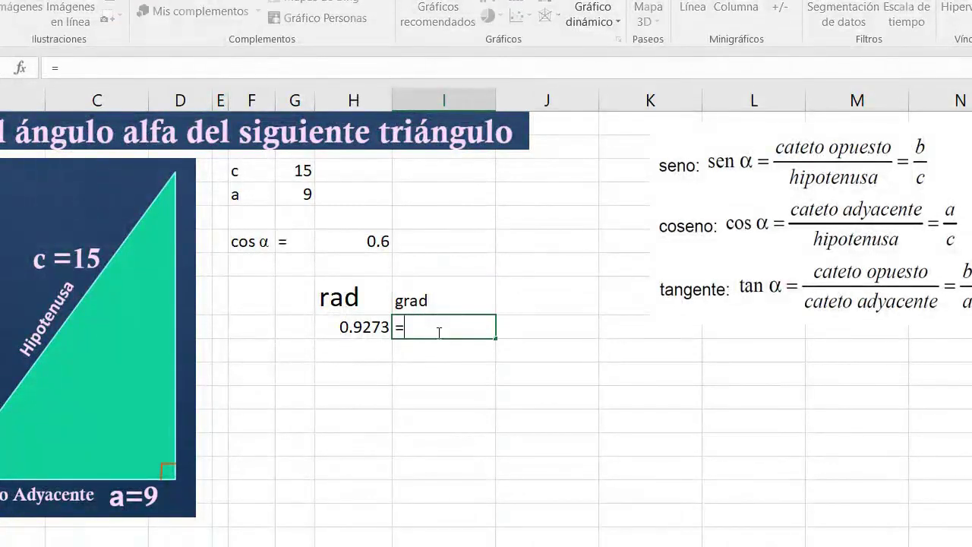
text(gra)
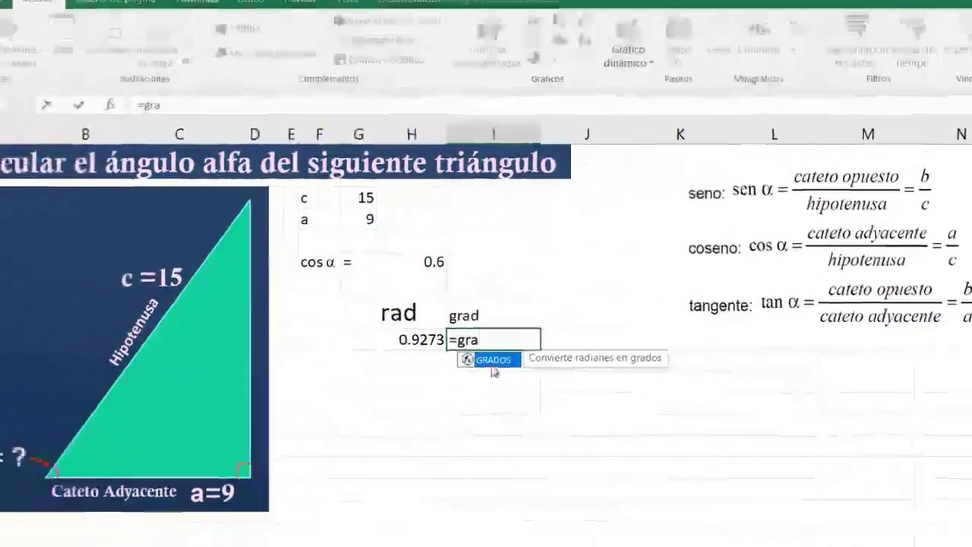
double_click(444, 360)
click(479, 349)
text(=)
key(BackSpace)
text())
key(Return)
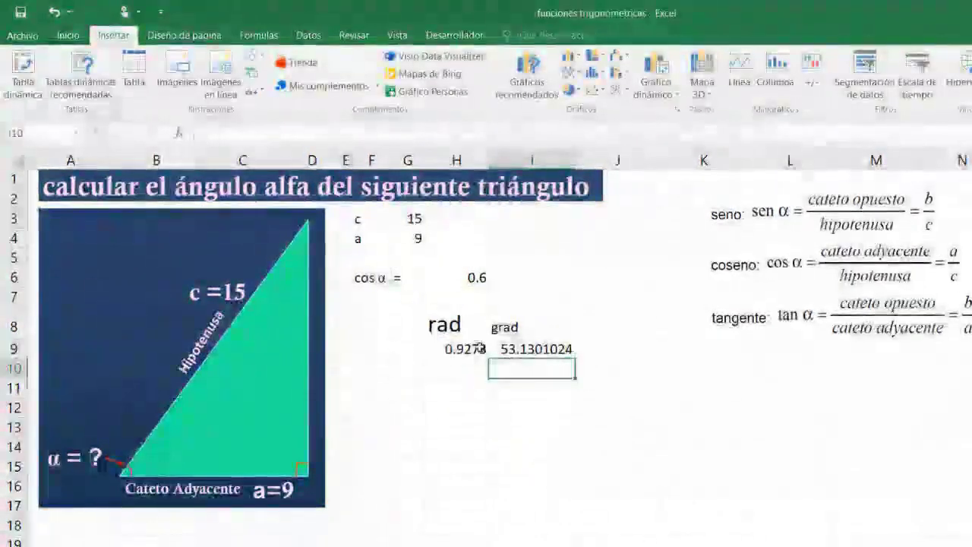
click(533, 351)
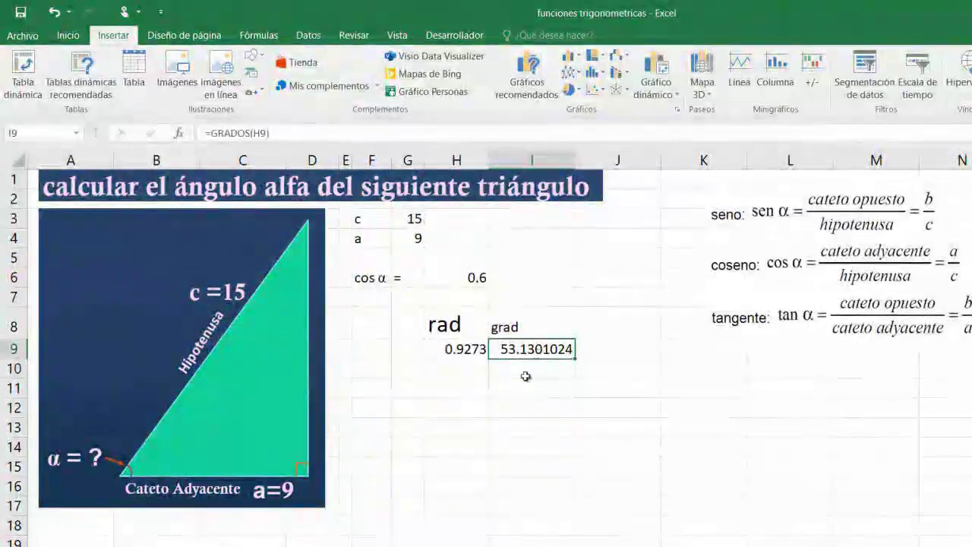
Step: Write the answer "El ángulo mide 53.13o" in cell F12
click(388, 407)
text(El)
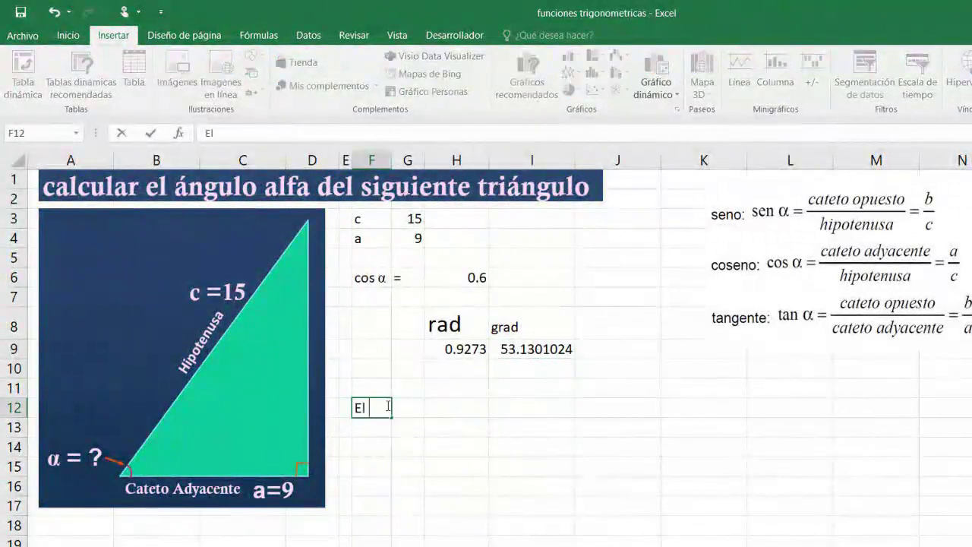
text( ángulo mide 53.13)
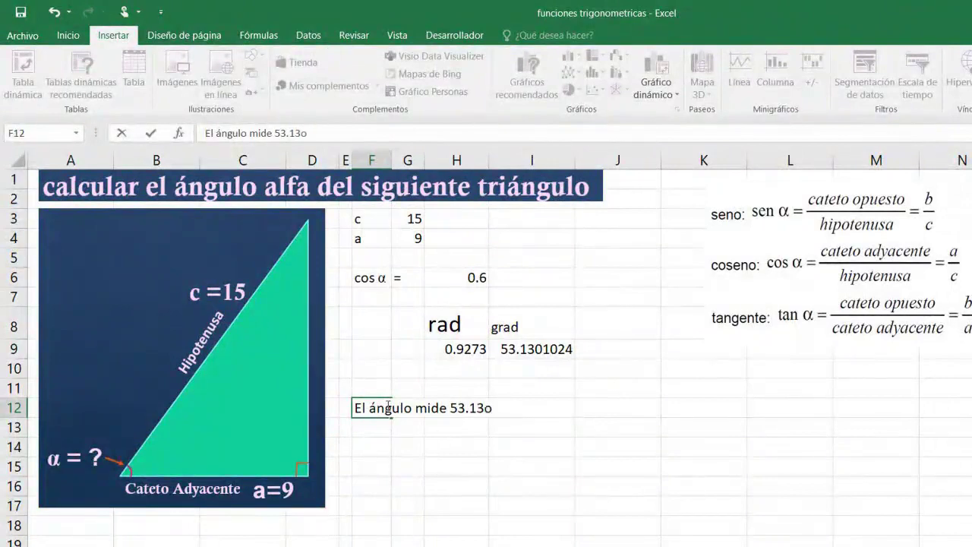
text(o)
Step: Format the final "o" of the answer in F12 as superscript to serve as the degree sign
drag(494, 408, 486, 408)
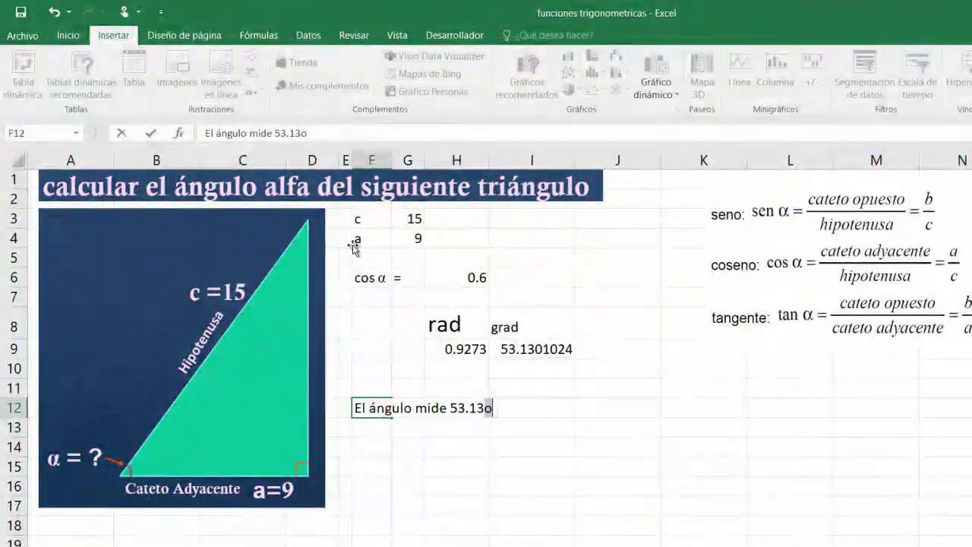
click(64, 36)
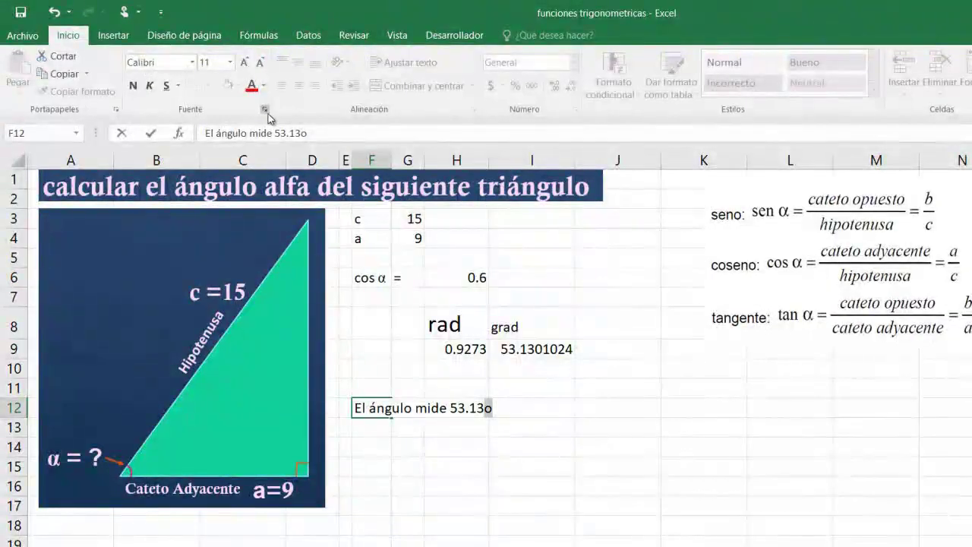
click(266, 110)
click(304, 278)
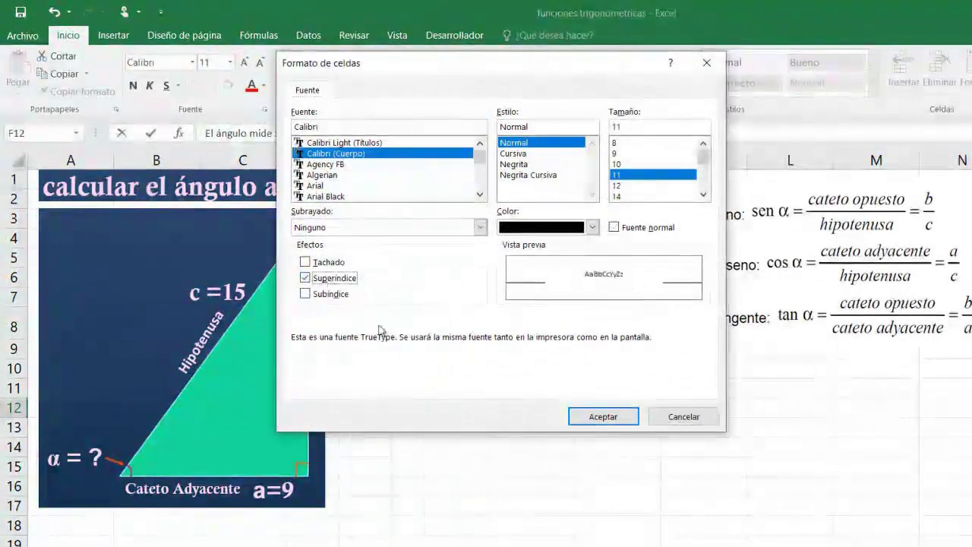
click(603, 416)
click(577, 450)
Step: Apply a border to the answer range F12:I12
drag(363, 408, 530, 406)
click(204, 85)
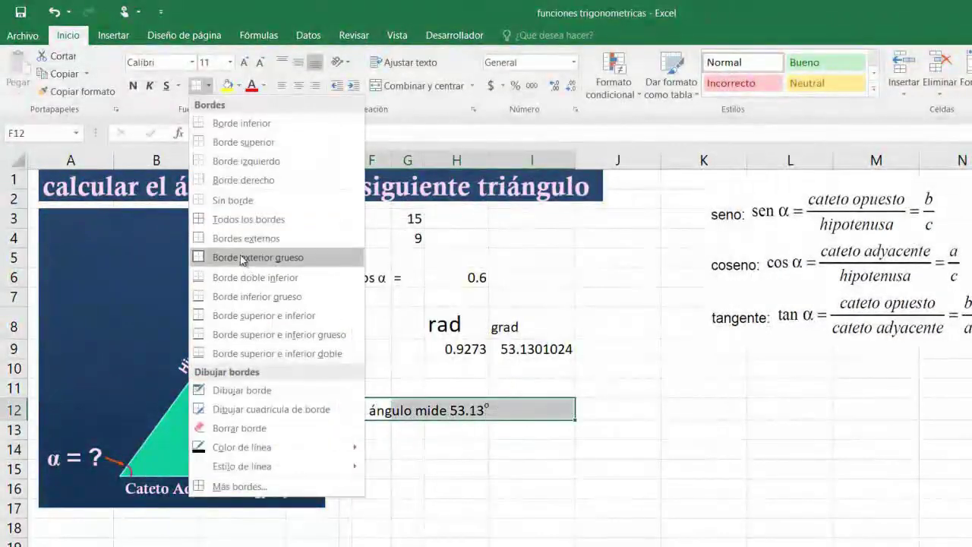
click(260, 276)
click(582, 525)
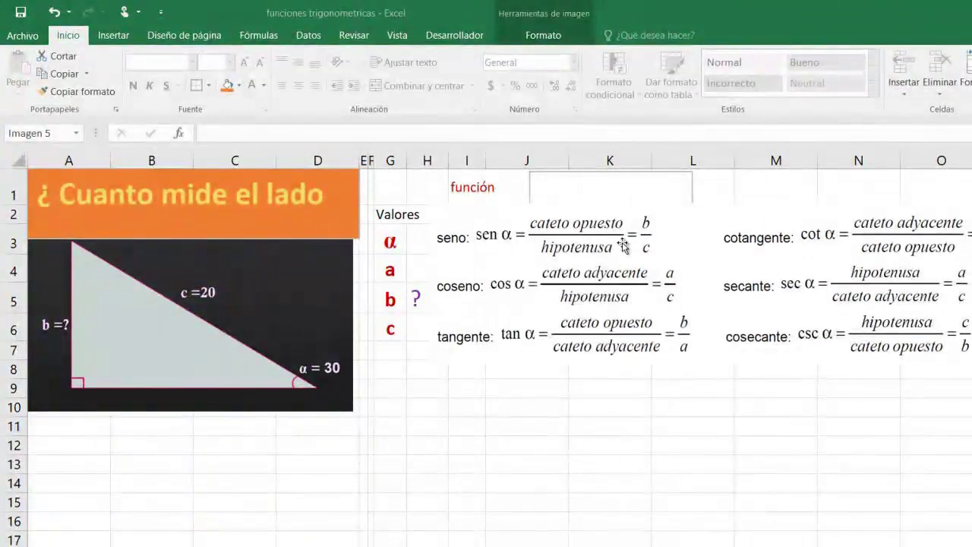
Step: Write b=(senoα)(c) in the function text box and move the formulas image clear of the box and the value cells
drag(563, 261, 572, 289)
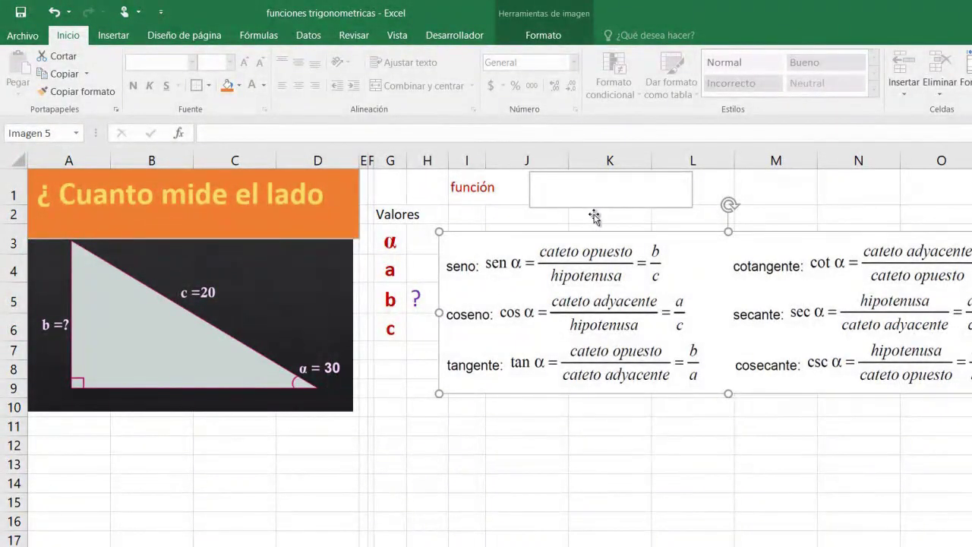
click(581, 215)
text(b=s)
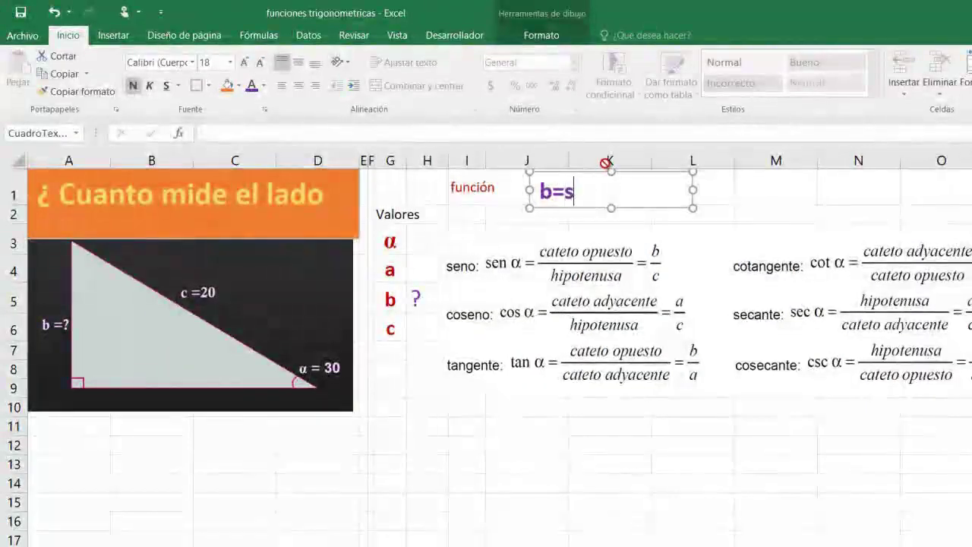
text(enoα)
key(alt+b)
text()()
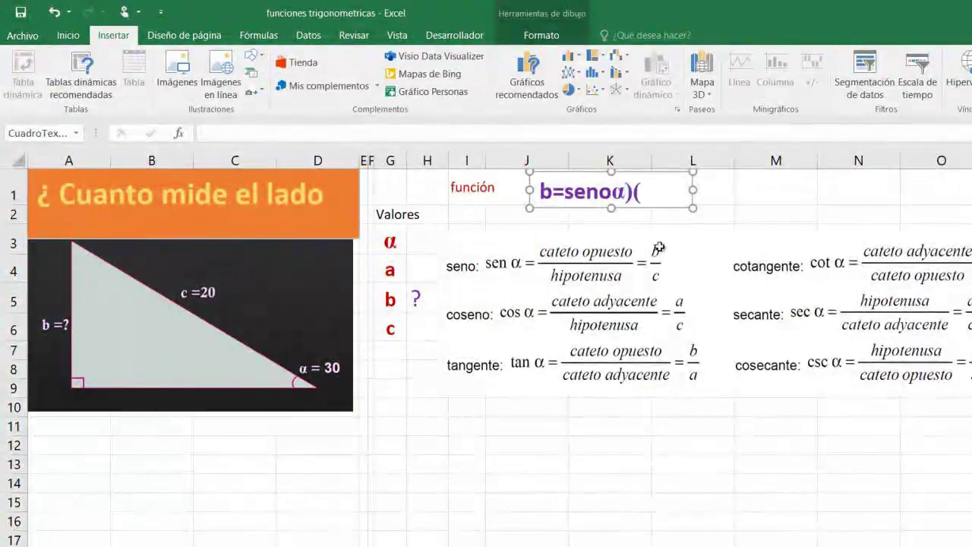
text(c))
key(Home)
key(Right)
key(Right)
text(()
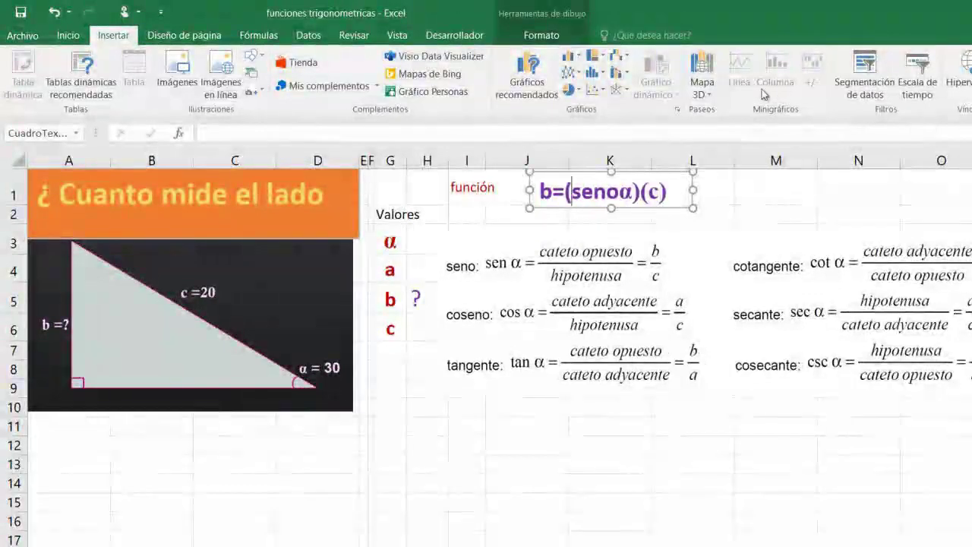
click(775, 407)
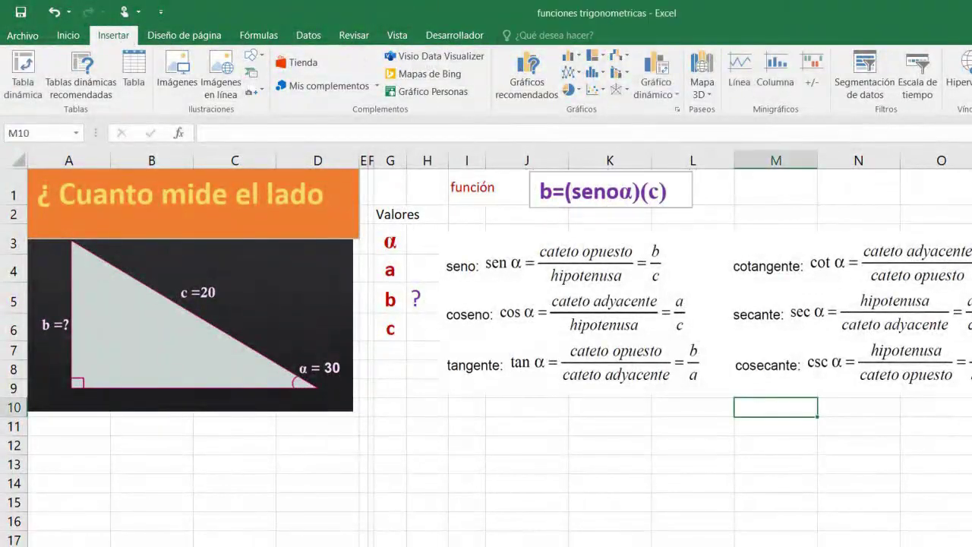
drag(577, 319, 866, 330)
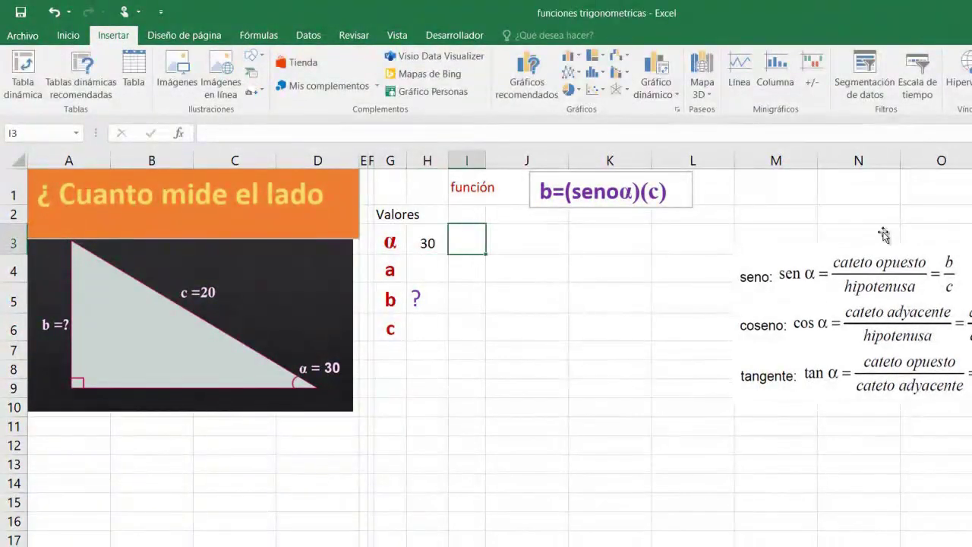
Step: Enter 30 for α in H3 and convert it to radians in I3 with the formula =RADIANES(H3)
text(=rad)
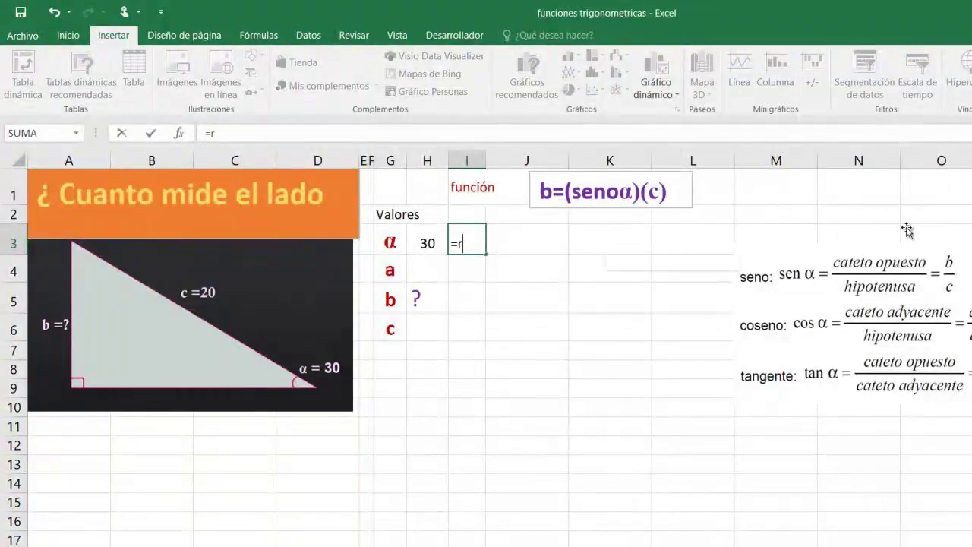
key(Tab)
click(428, 243)
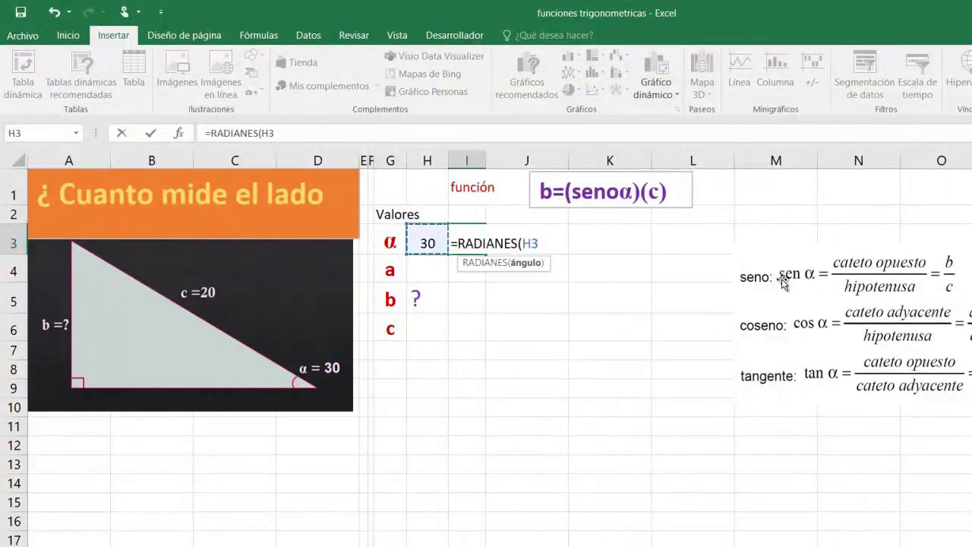
text())
key(Return)
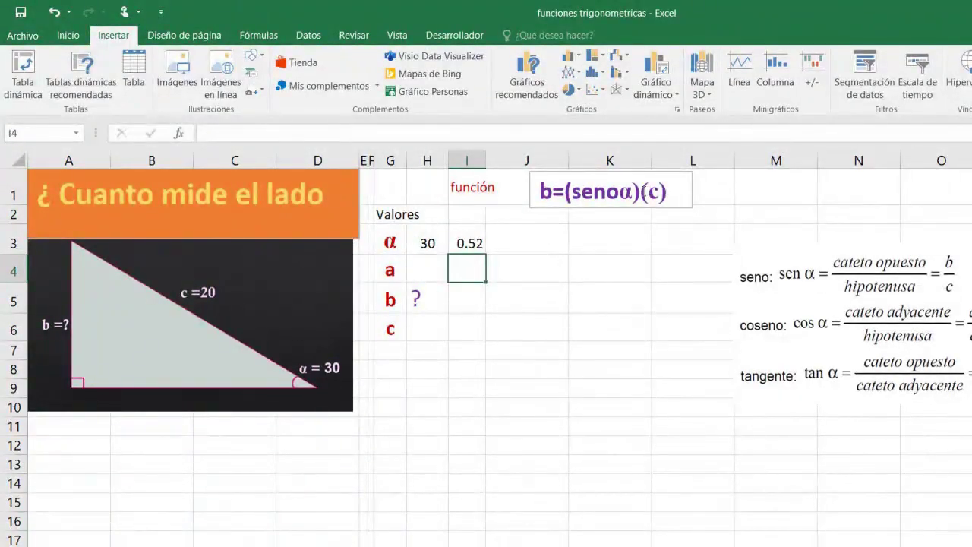
key(Up)
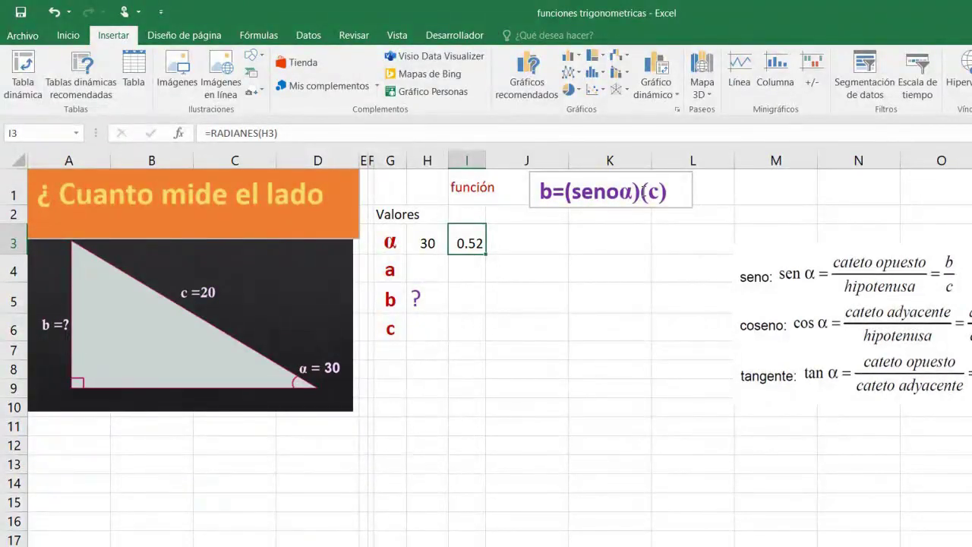
Step: Enter 20 as the value of side c in cell H6
key(Down)
key(Left)
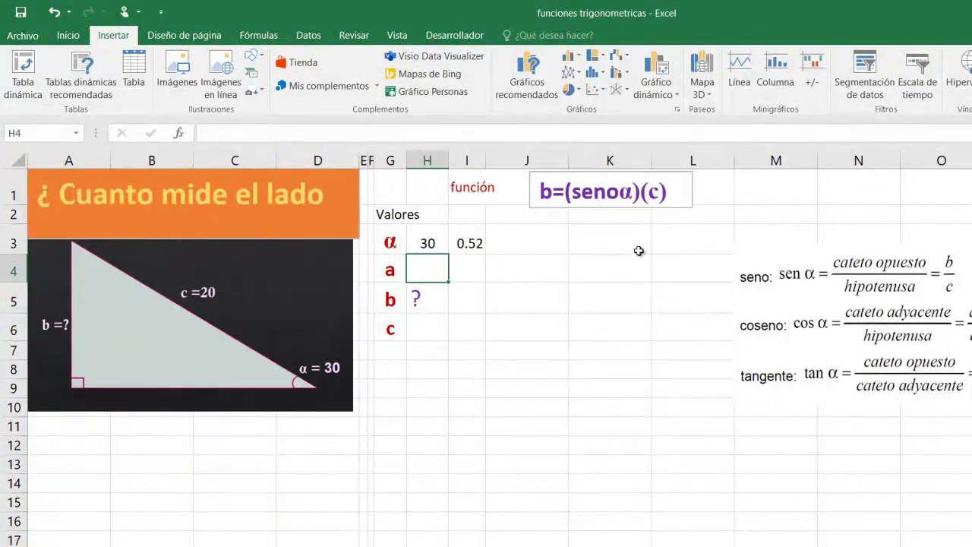
key(Down)
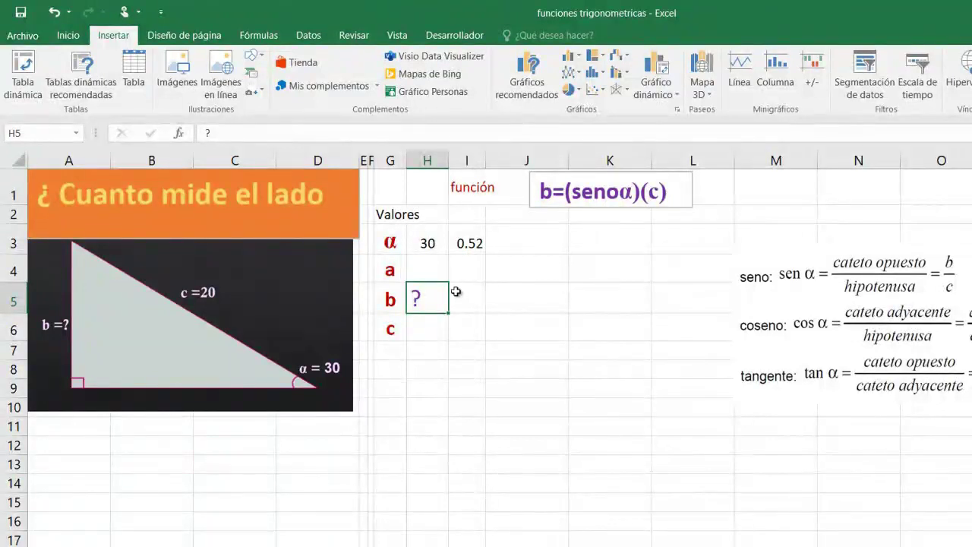
key(Down)
text(20)
key(Down)
key(Down)
key(Right)
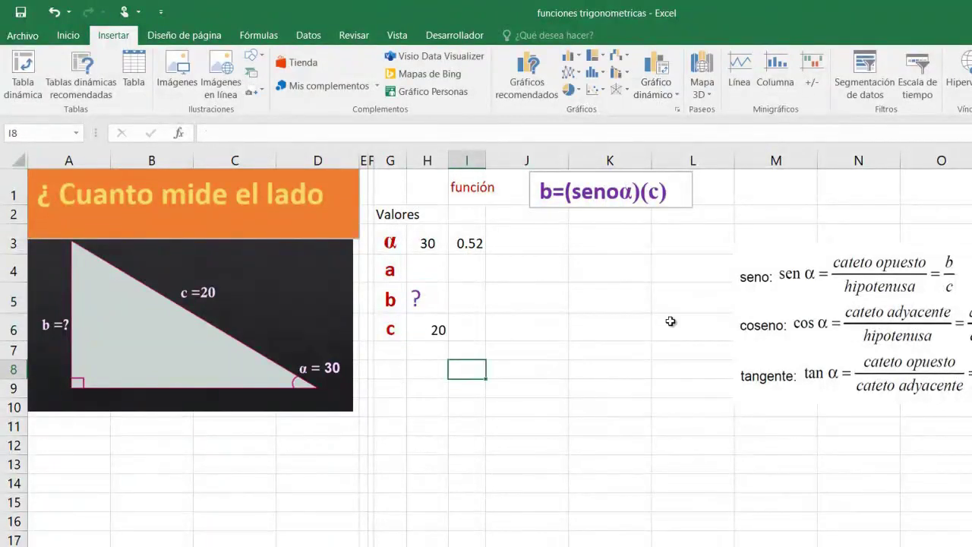
Step: Calculate side b in H5 with the formula =SENO(I3)*H6, replacing the question mark
key(Up)
key(Up)
key(Up)
key(Left)
text())
text(=SENO()
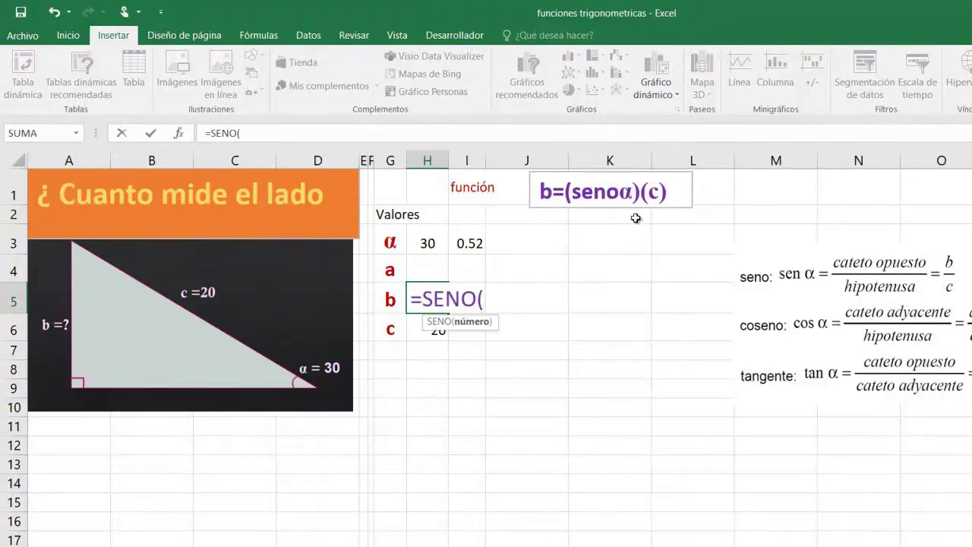
key(Up)
key(Up)
key(Right)
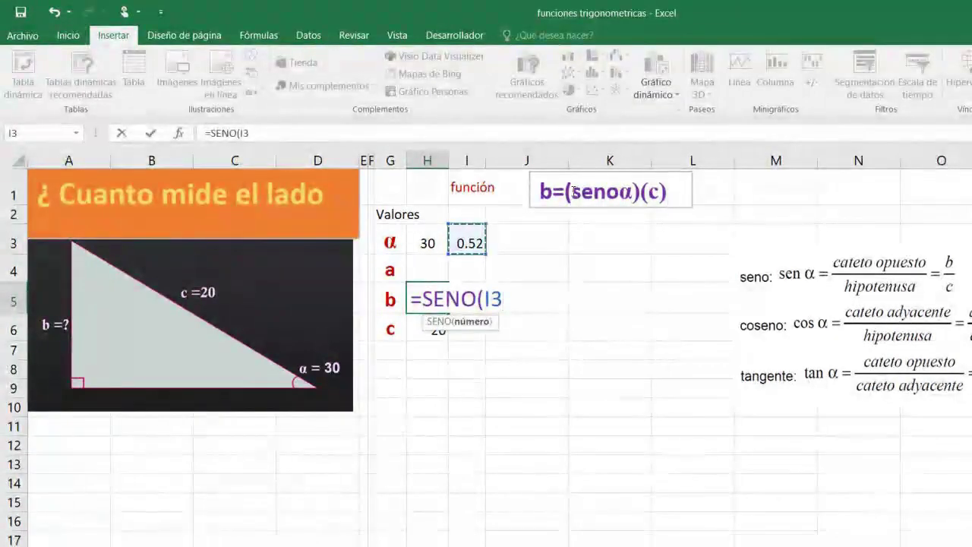
text()*)
key(Down)
key(Return)
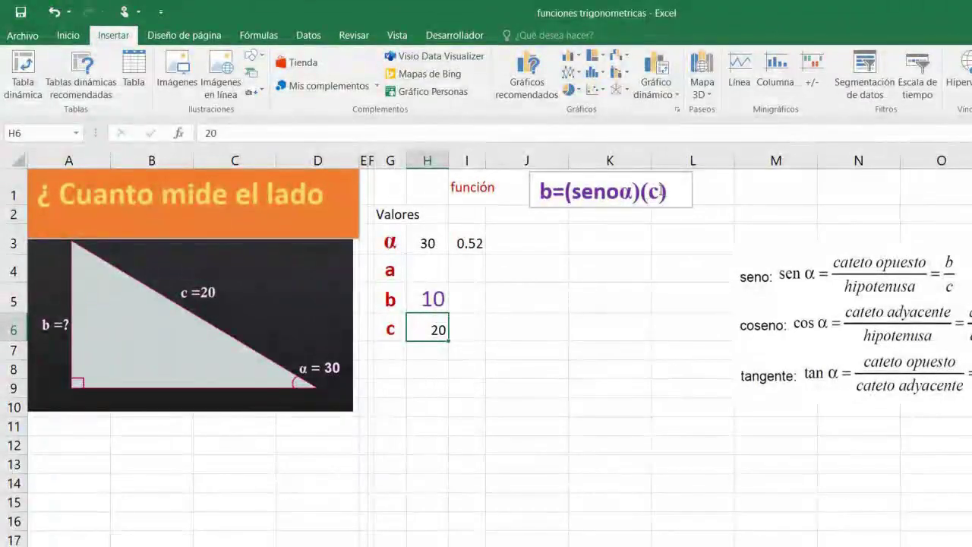
Step: Calculate side b directly from the angle in degrees in J5 with the nested formula =SENO(RADIANES(H3))*H6
key(Up)
key(Up)
key(Up)
key(Right)
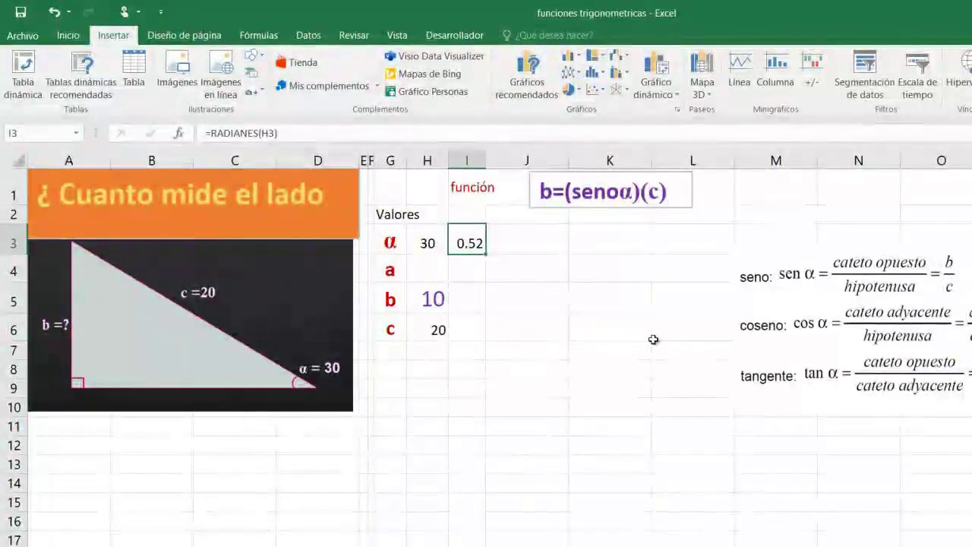
key(Right)
key(Down)
key(Down)
text(=s)
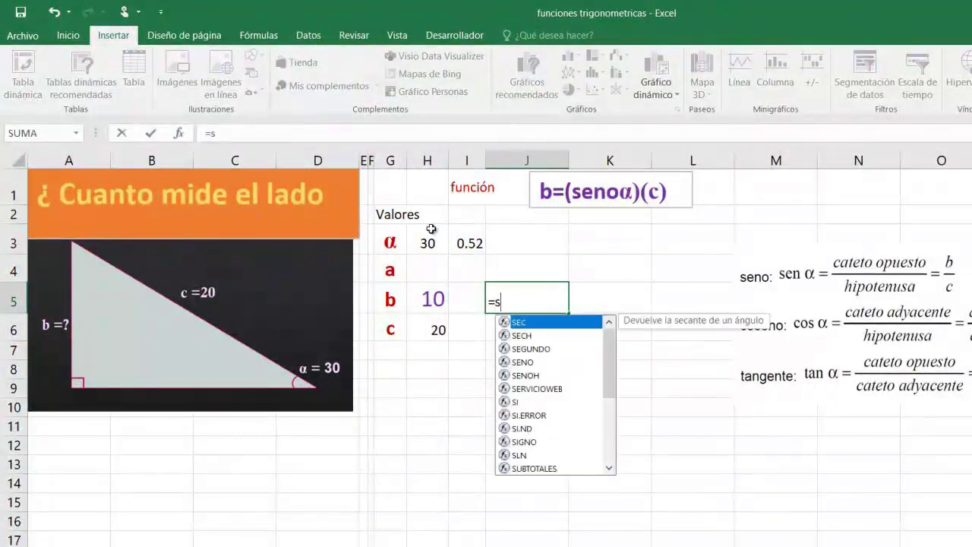
key(Down)
key(Down)
key(Down)
key(Tab)
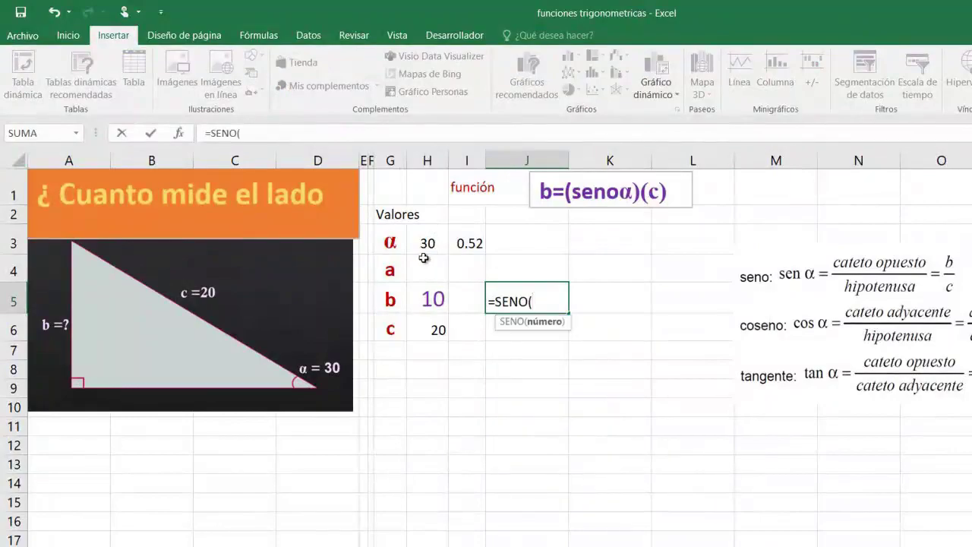
text(r)
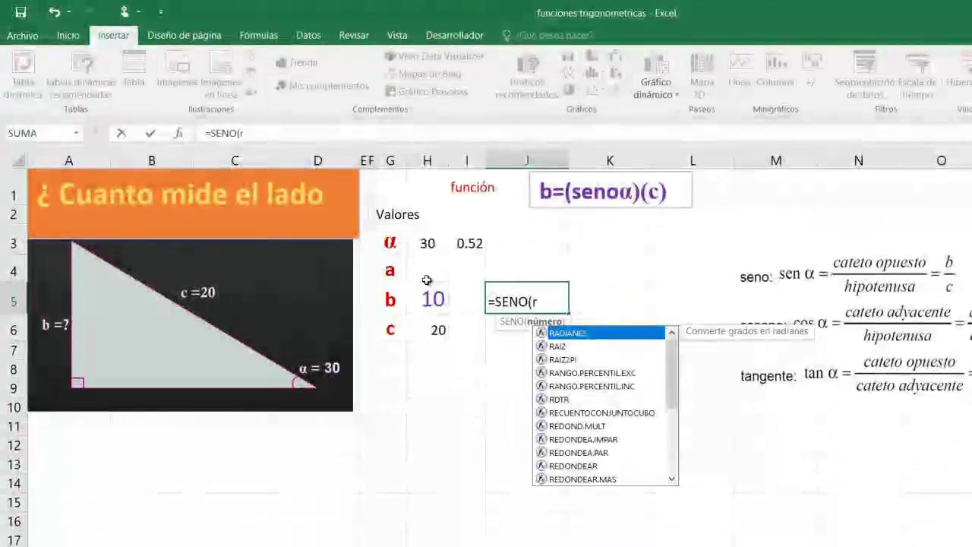
key(Tab)
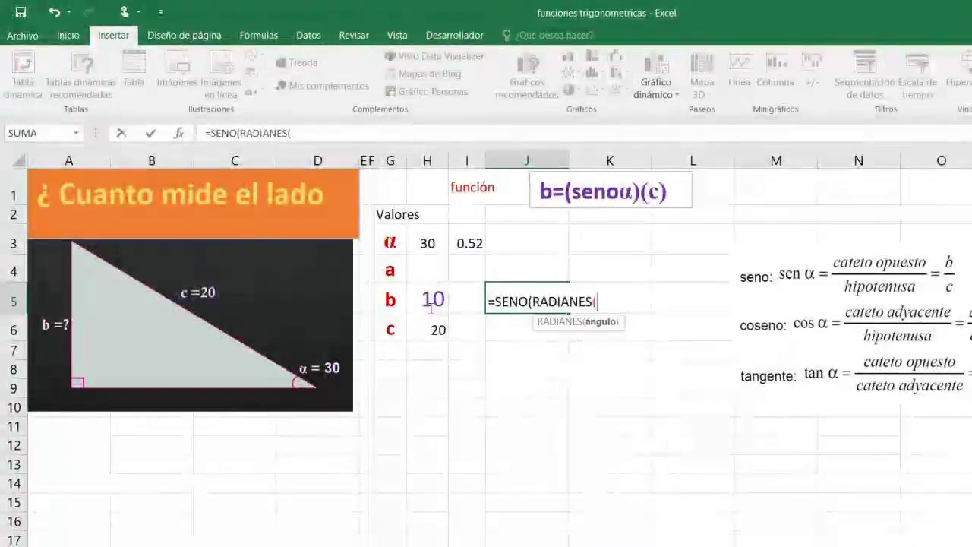
key(Left)
key(Left)
key(Up)
key(Up)
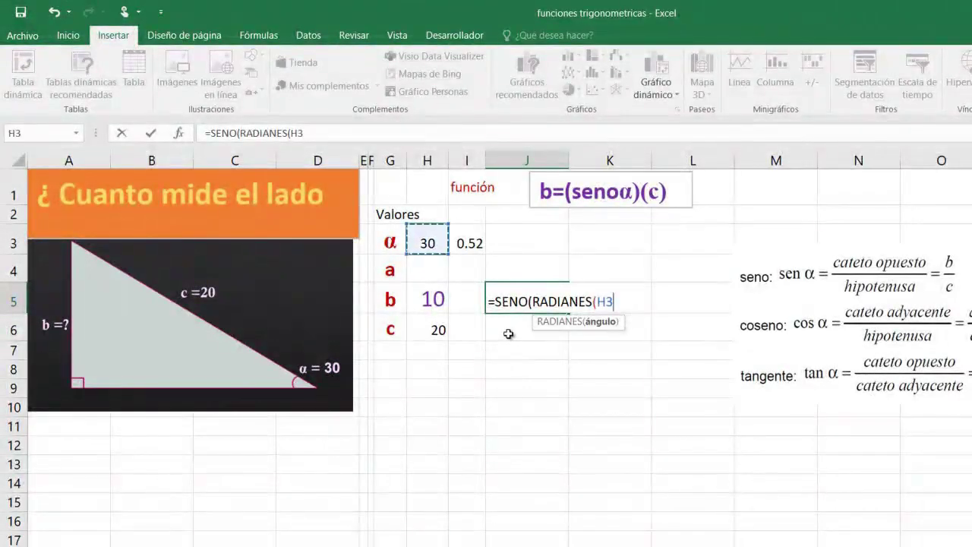
text())
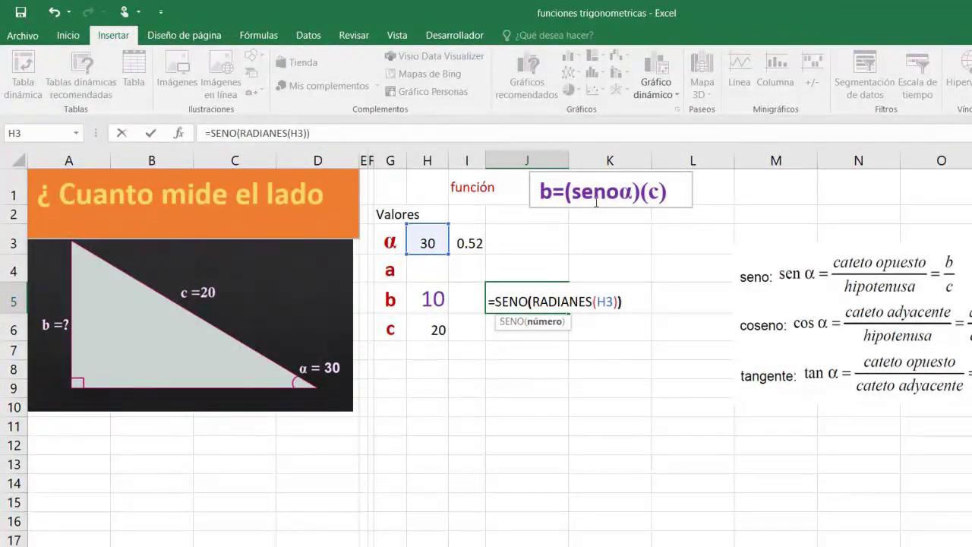
text(*)
key(Left)
key(Left)
key(Down)
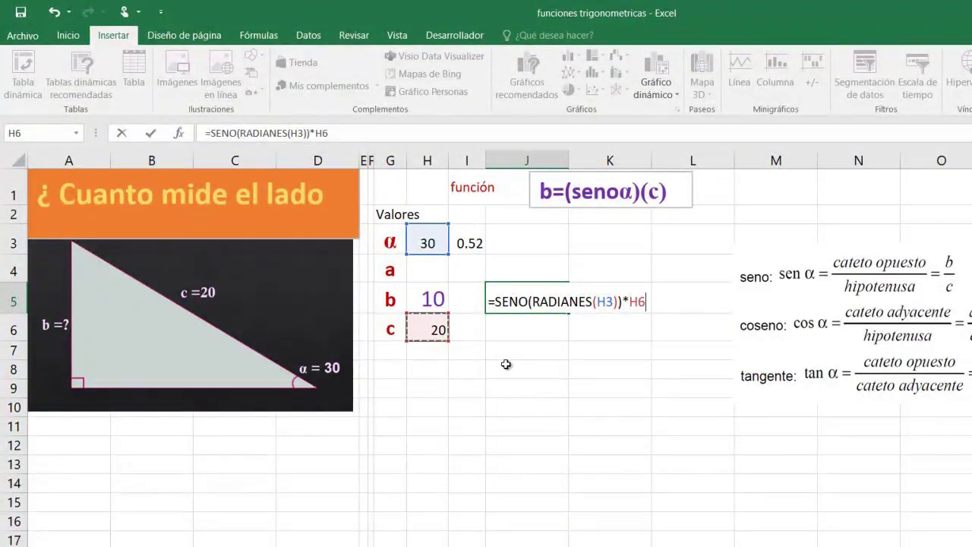
key(Return)
Step: Review the formulas for side b in J5 and H5 to compare the two approaches
key(Up)
key(F2)
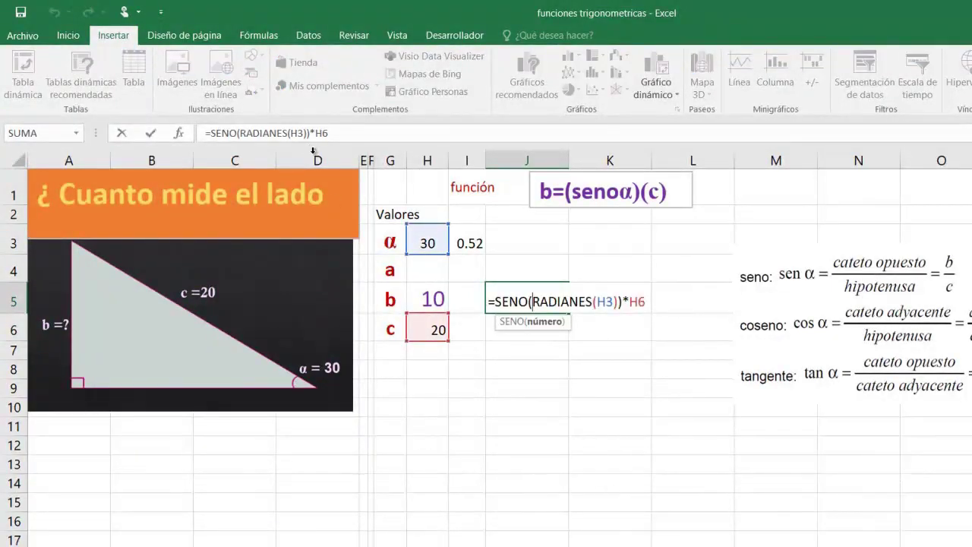
key(Escape)
key(Left)
key(Left)
key(F2)
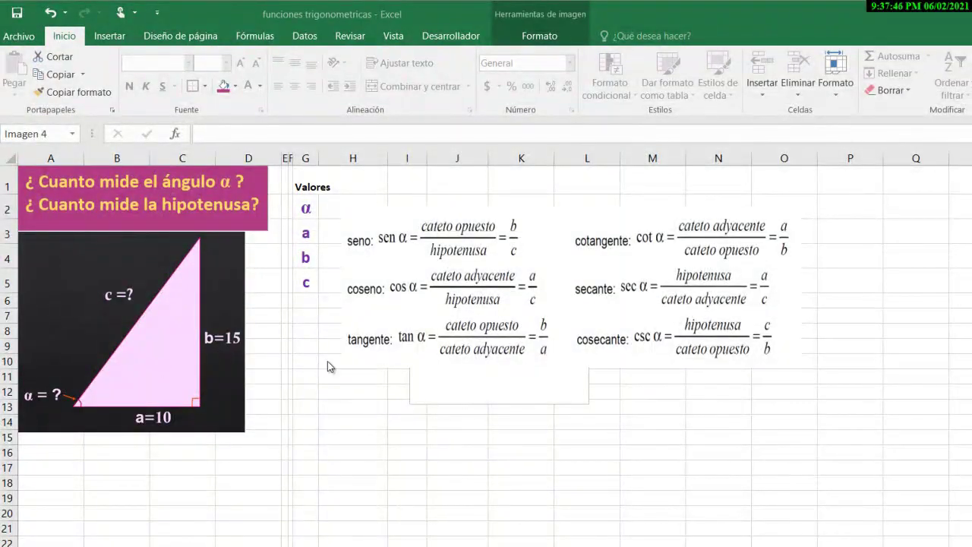
Step: Move the formulas image off column H, and enter 10 for side a in H3 and 15 for side b in H4
click(345, 346)
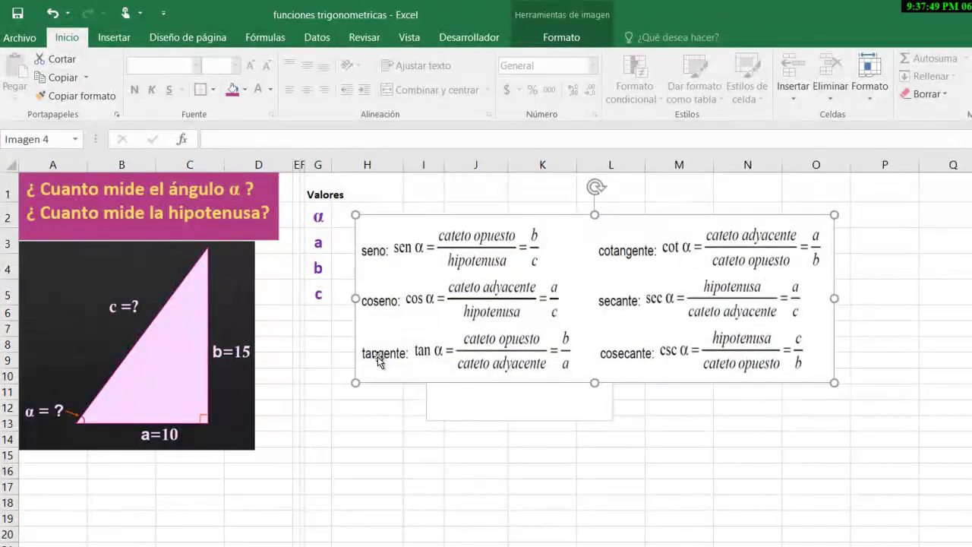
click(364, 249)
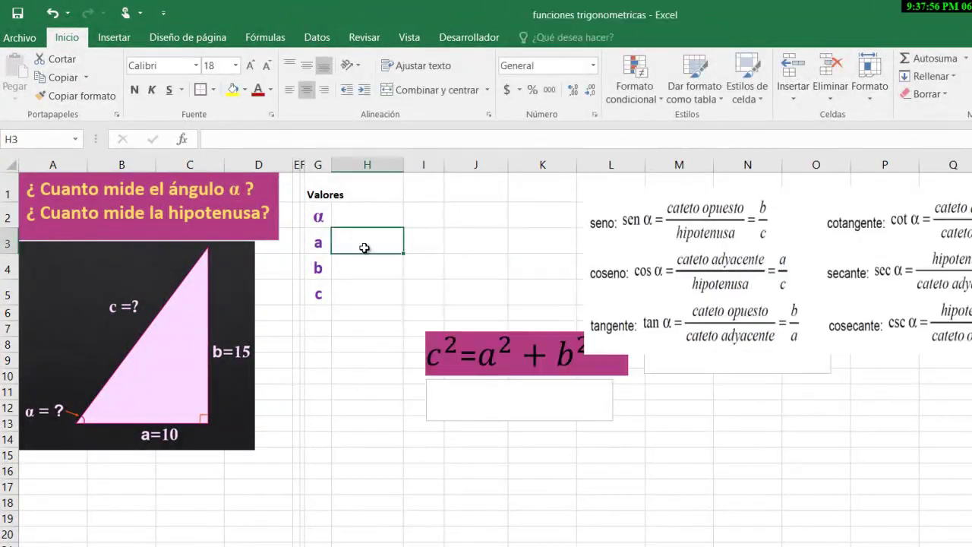
text(10)
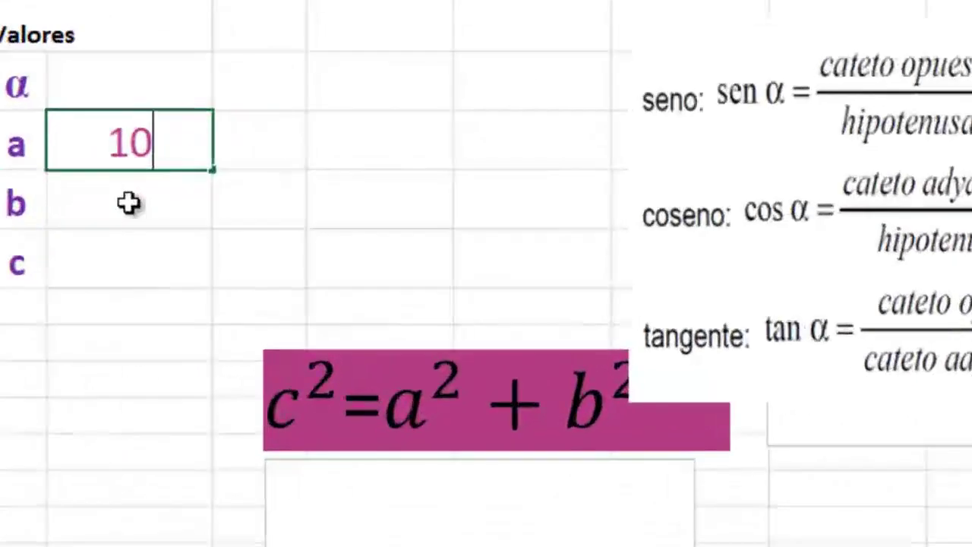
click(366, 269)
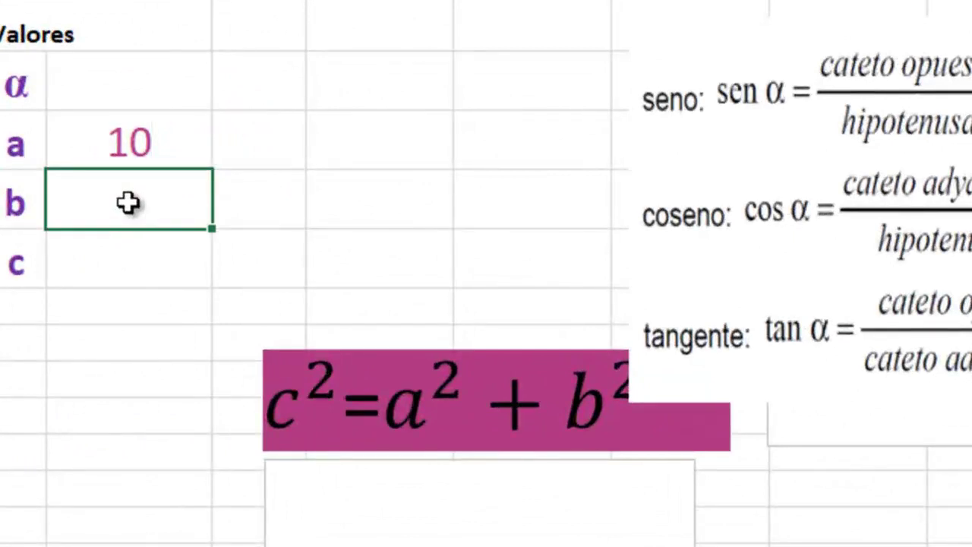
text(15)
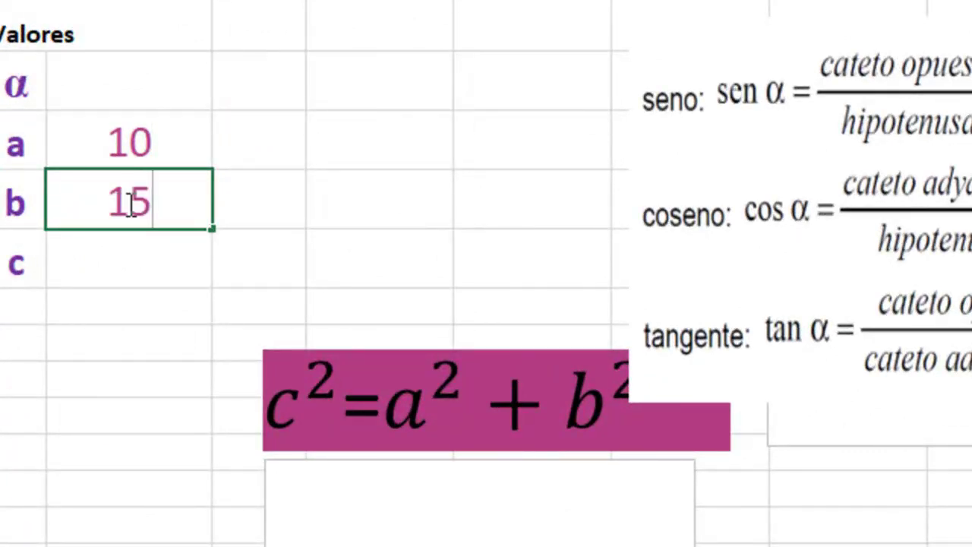
click(138, 260)
Step: Calculate the tangent ratio b/a for angle α in H2 with the formula =H4/H3
click(152, 97)
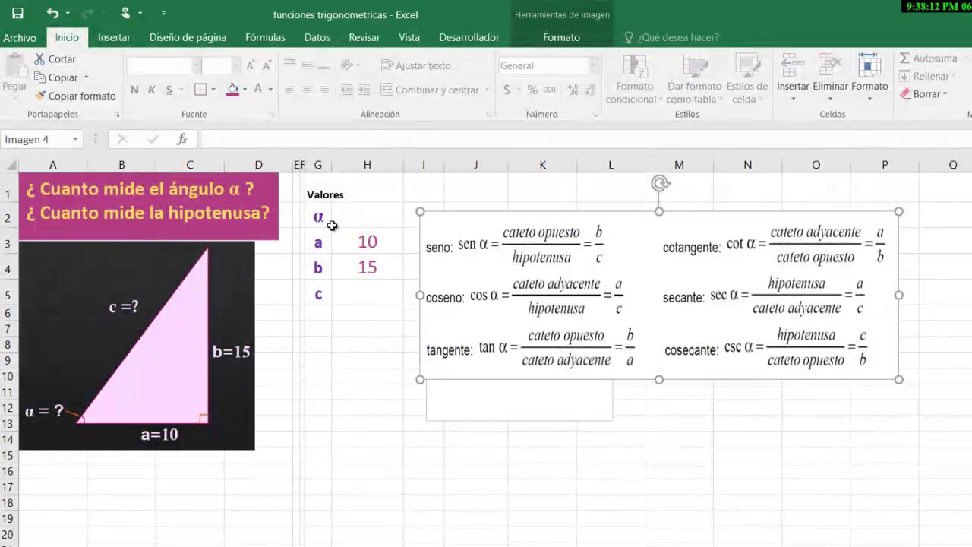
click(338, 218)
text(=)
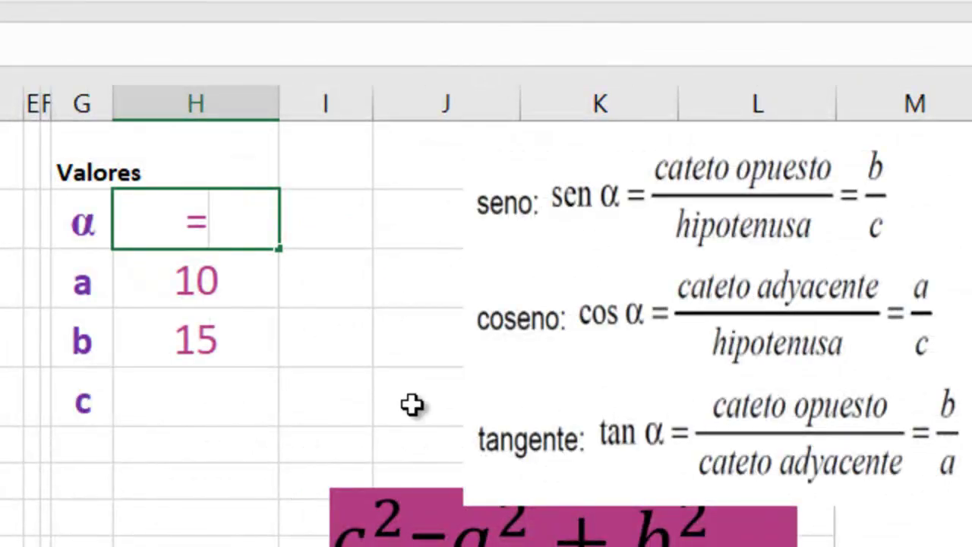
click(211, 342)
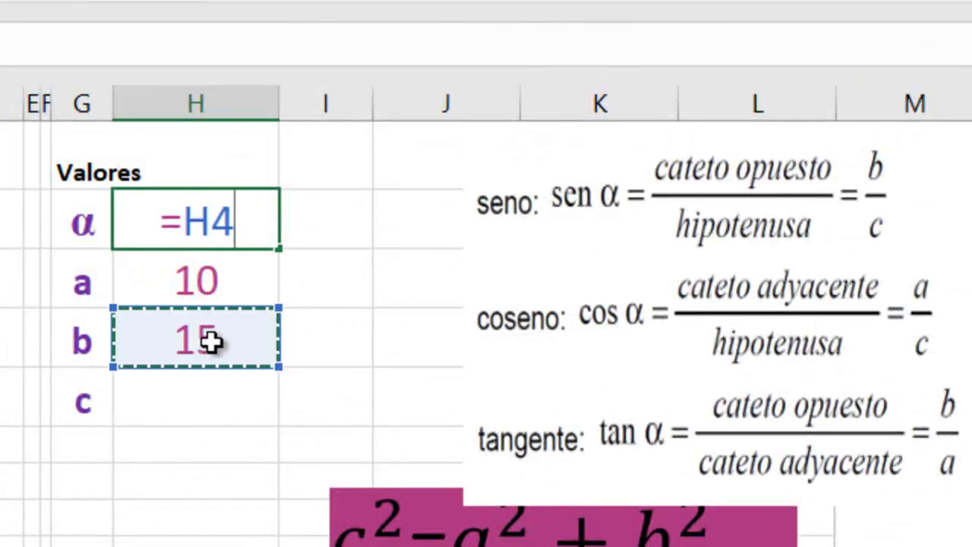
text(/)
click(193, 266)
key(Return)
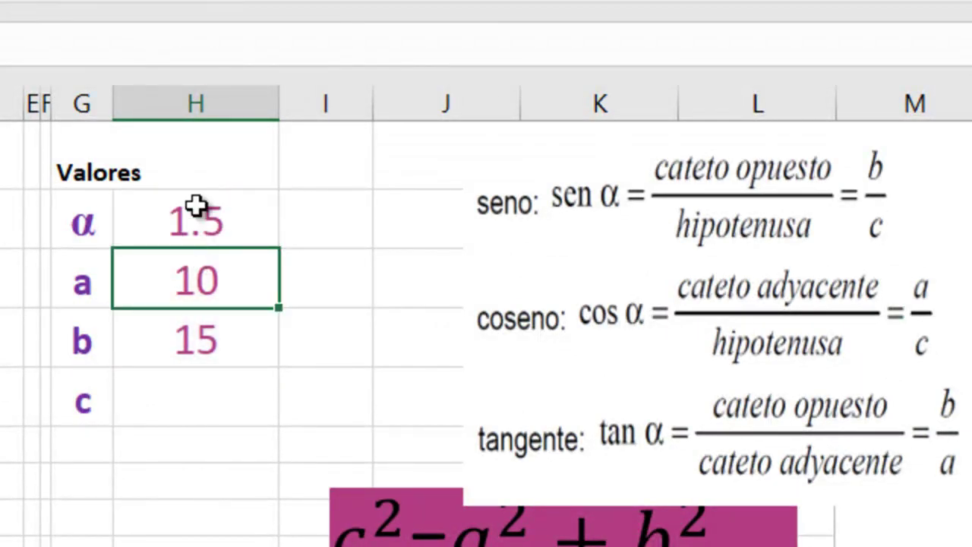
Step: Label the ratio column by entering the heading "tan" in H1 above the tangent value
click(202, 174)
text(tan)
key(Return)
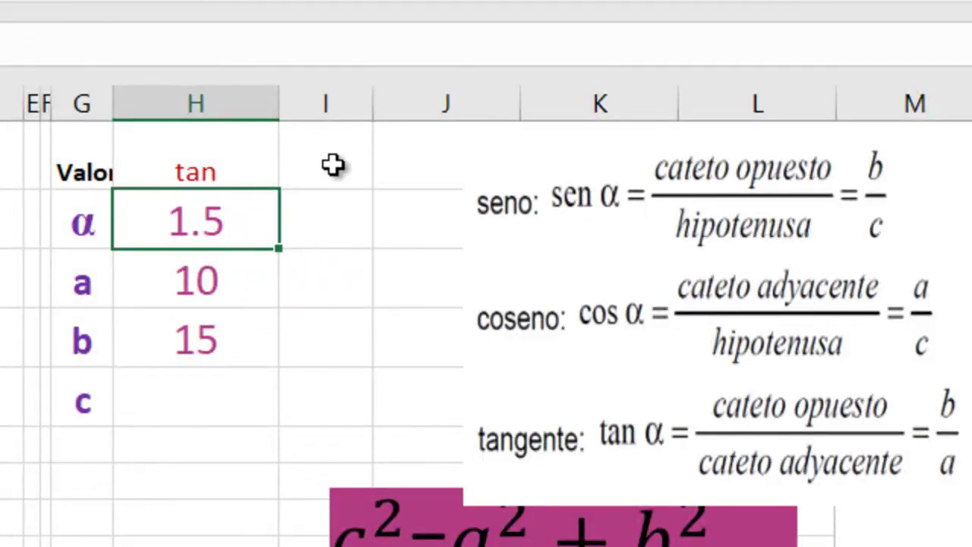
Step: Calculate angle α in radians in I2 with the arctangent formula =ATAN(H2)
click(338, 230)
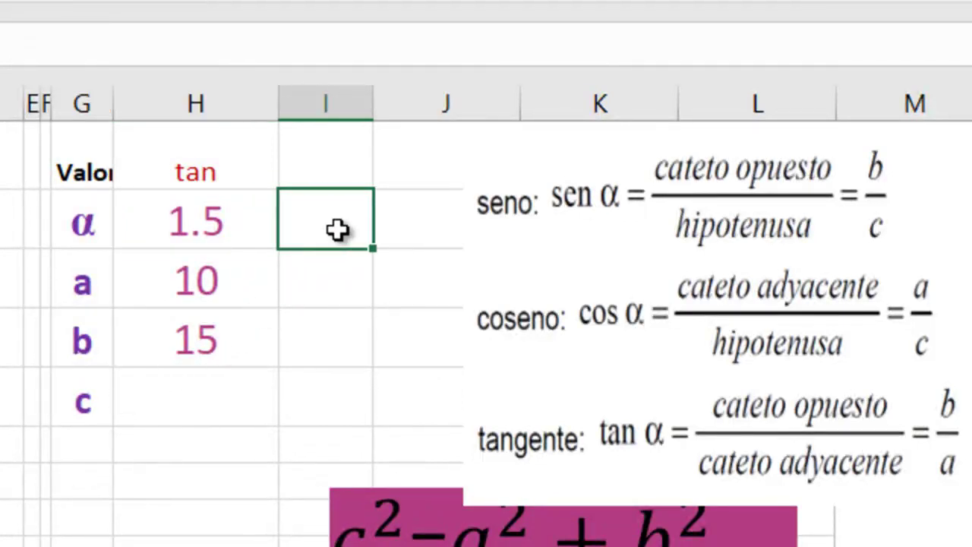
text(=a)
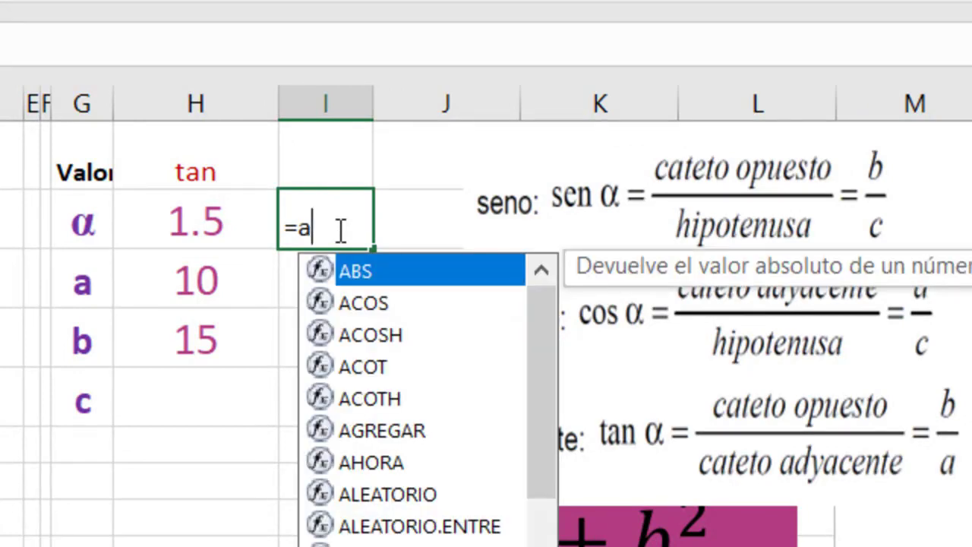
text(tan()
click(190, 221)
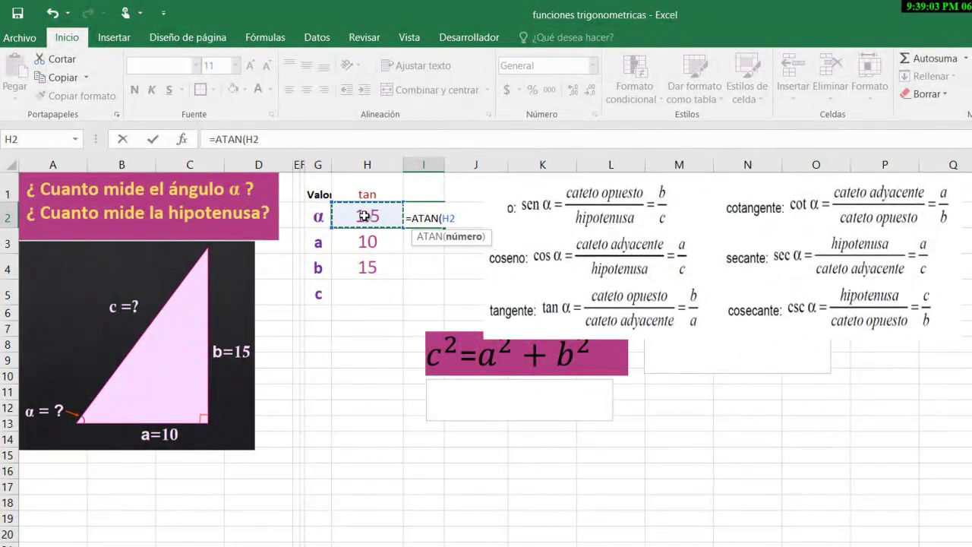
key(Return)
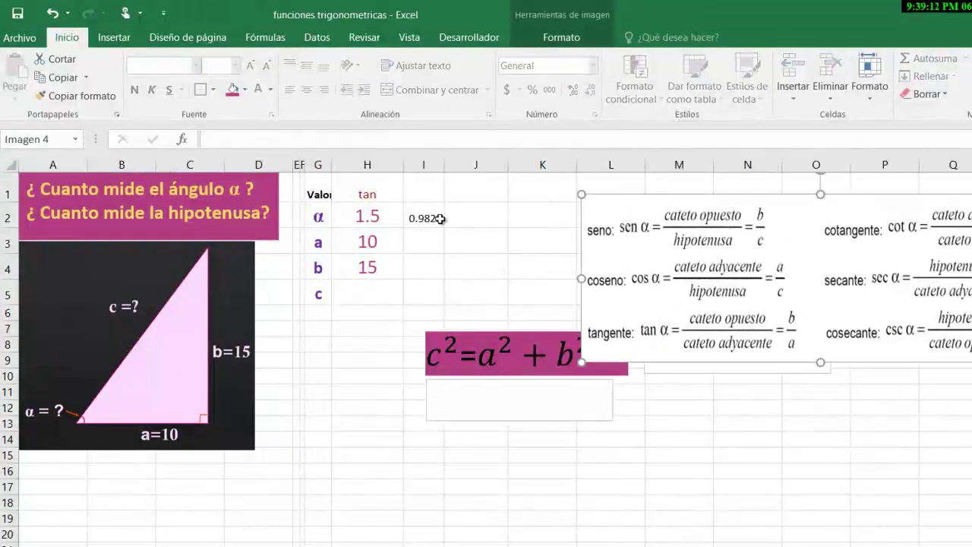
Step: Enter the headings "rad" in I1 and "grad" in J1 for the angle in radians and degrees
click(425, 194)
text(rad)
click(485, 190)
text(grad)
key(Return)
Step: Convert angle α from radians to degrees in J2 with the formula =GRADOS(I2)
text(=gra)
key(Tab)
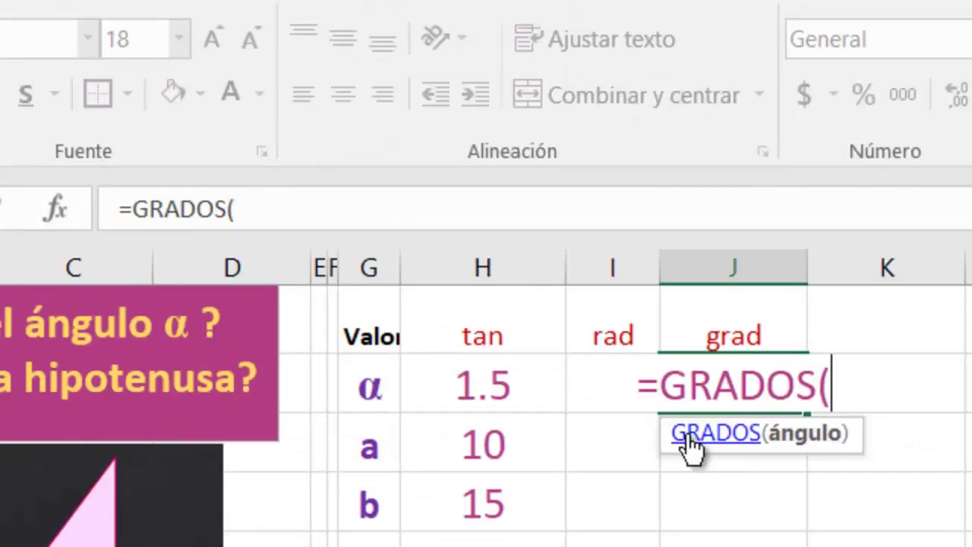
click(612, 386)
key(Return)
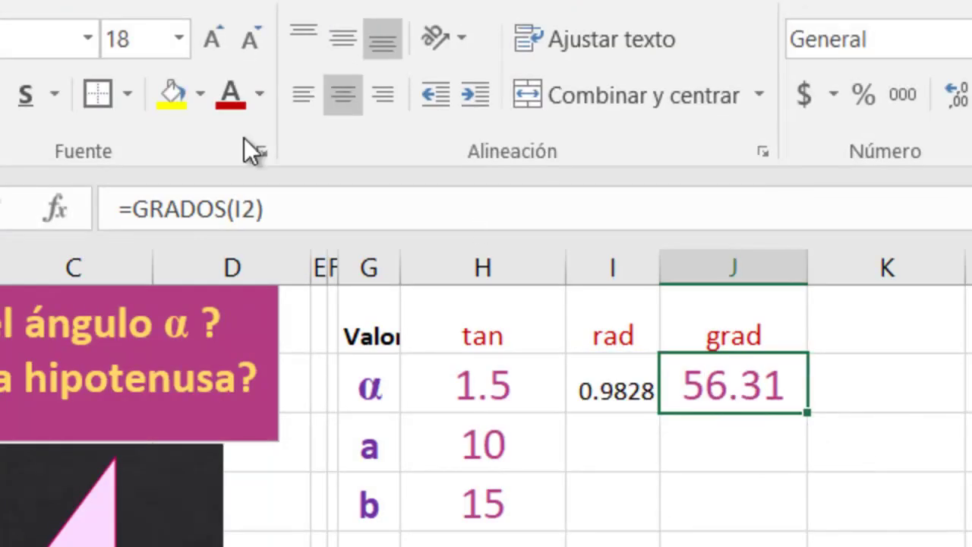
Step: Put an outside border around J2 to highlight the angle in degrees
click(98, 100)
click(810, 482)
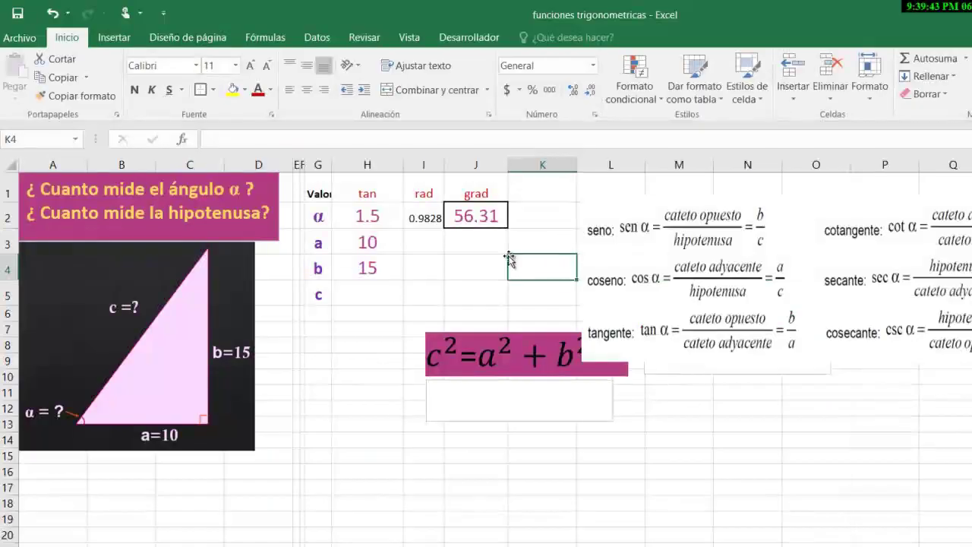
click(483, 224)
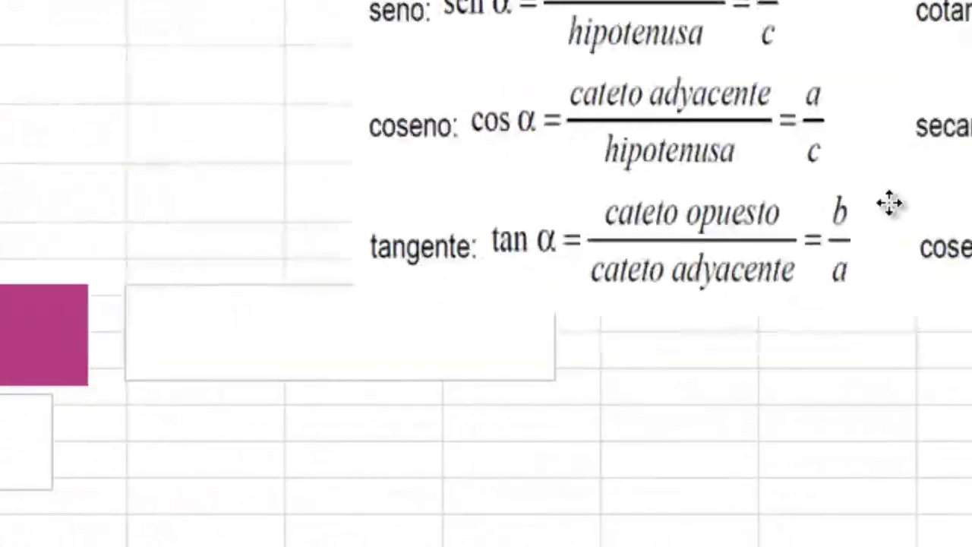
Step: Move the trigonometric formulas image clear of the c²=a²+b² box and enter "c=" in the empty text box beneath that formula
click(828, 330)
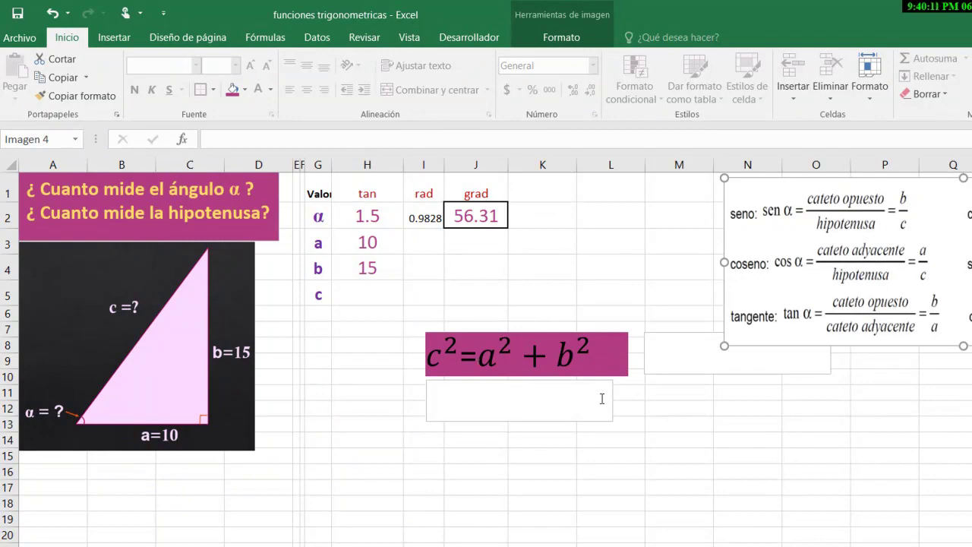
click(466, 414)
text(c=)
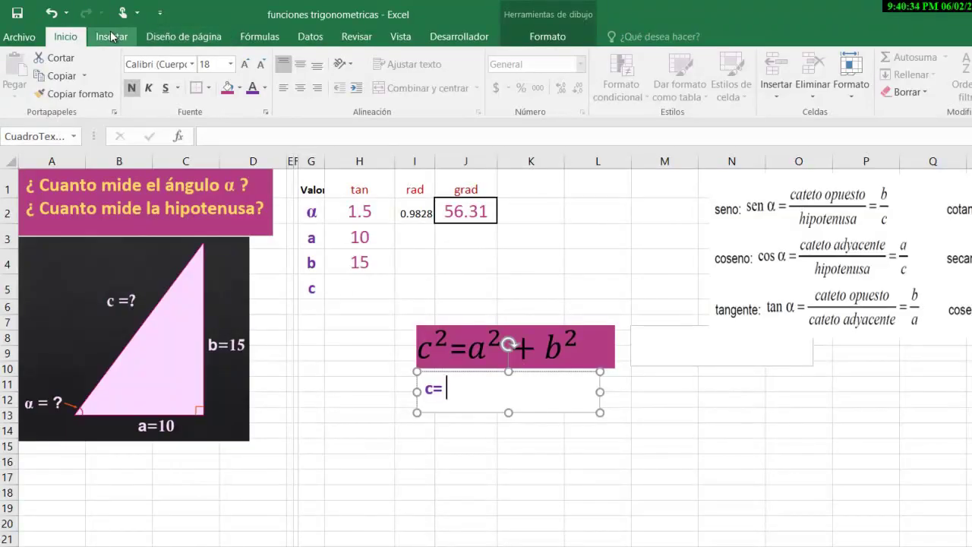
Step: Insert an equation with the common radical √(a²+b²) after "c=" in the text box
click(112, 37)
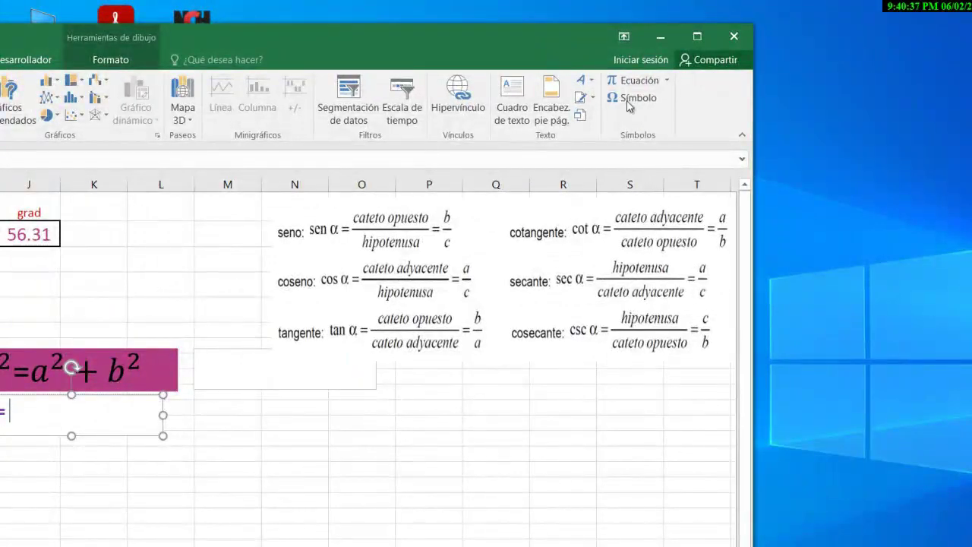
click(666, 80)
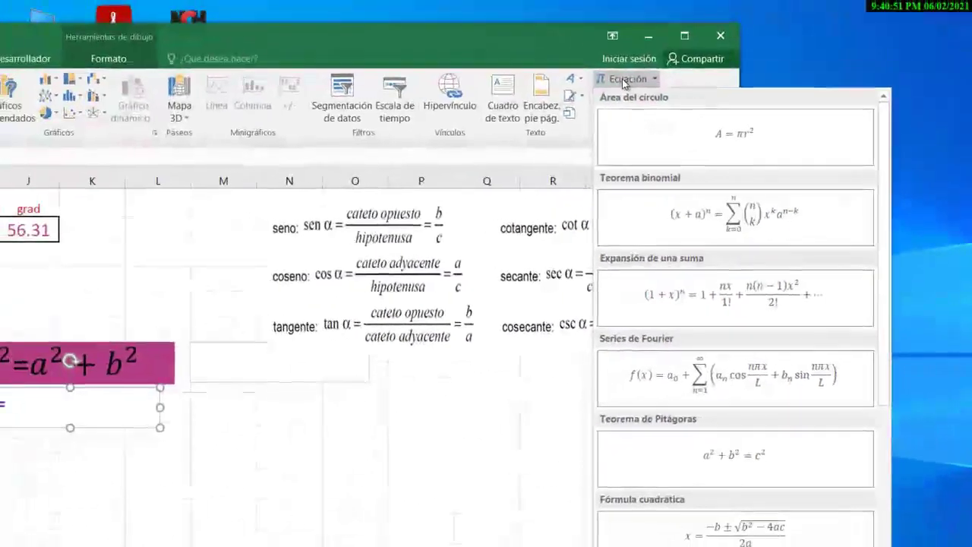
click(566, 41)
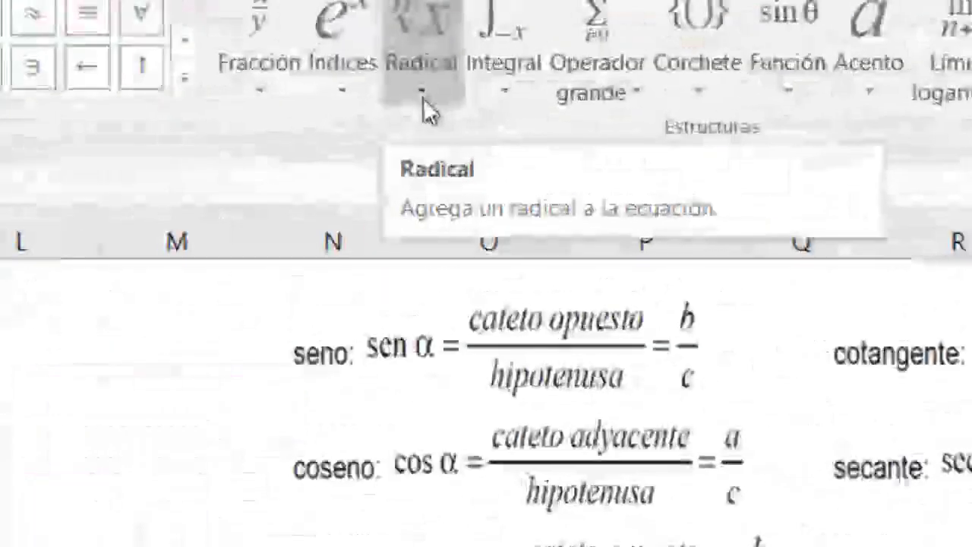
click(502, 98)
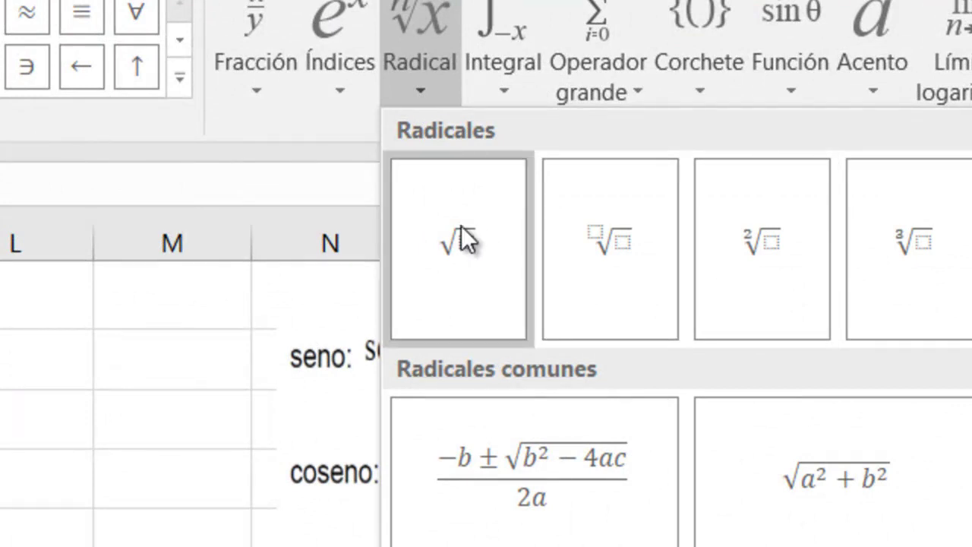
click(858, 488)
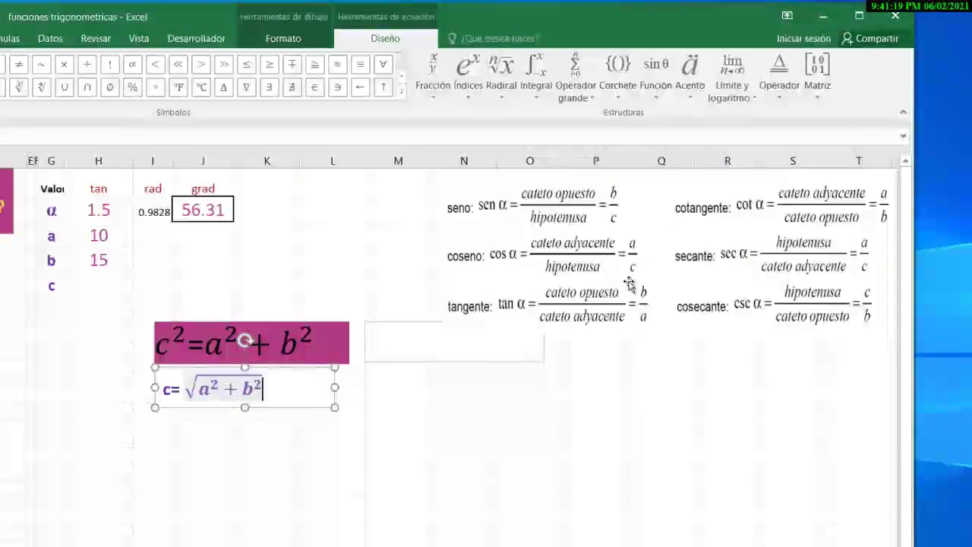
click(266, 438)
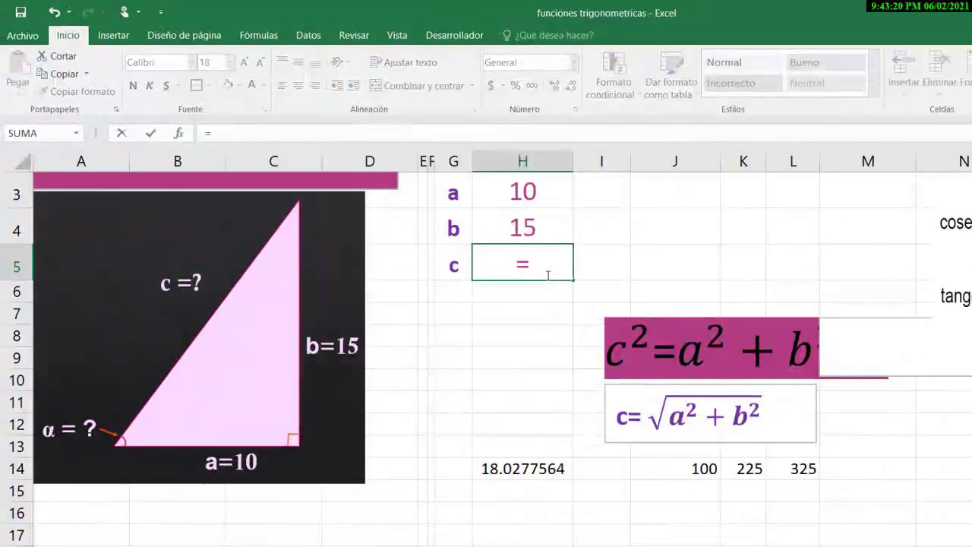
Step: Build the hypotenuse formula for side c in H5 with the RAIZ function, adding the square of H3 and a reference to H4
text(raiz()
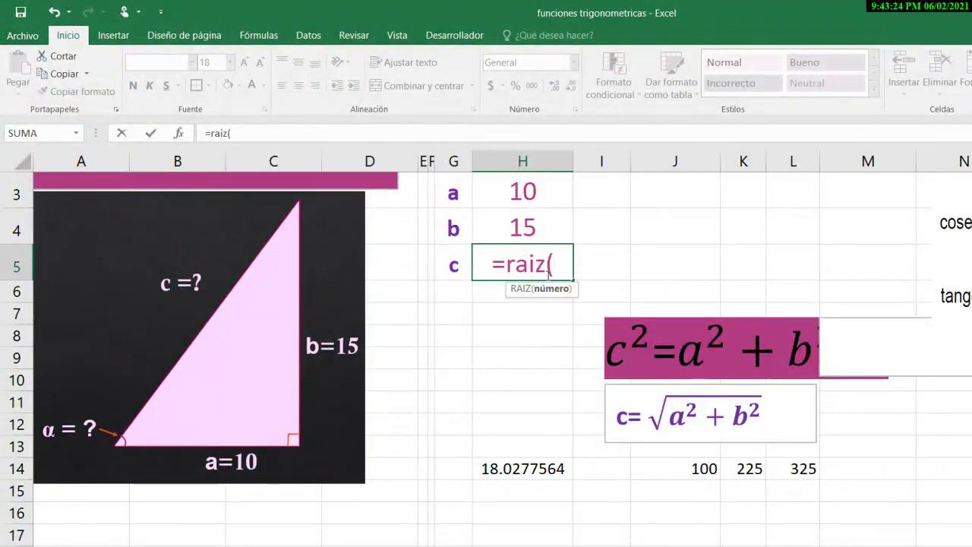
click(528, 192)
text(^2+)
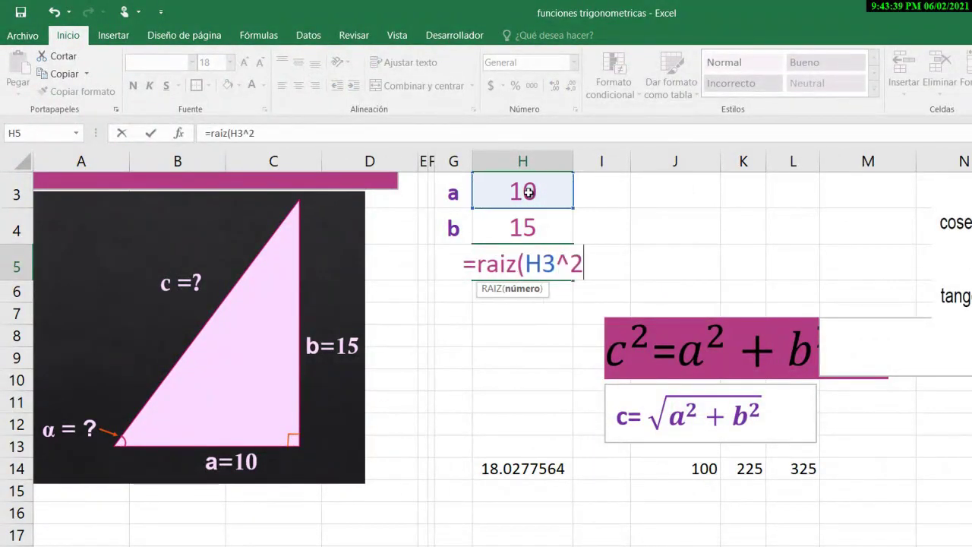
click(527, 229)
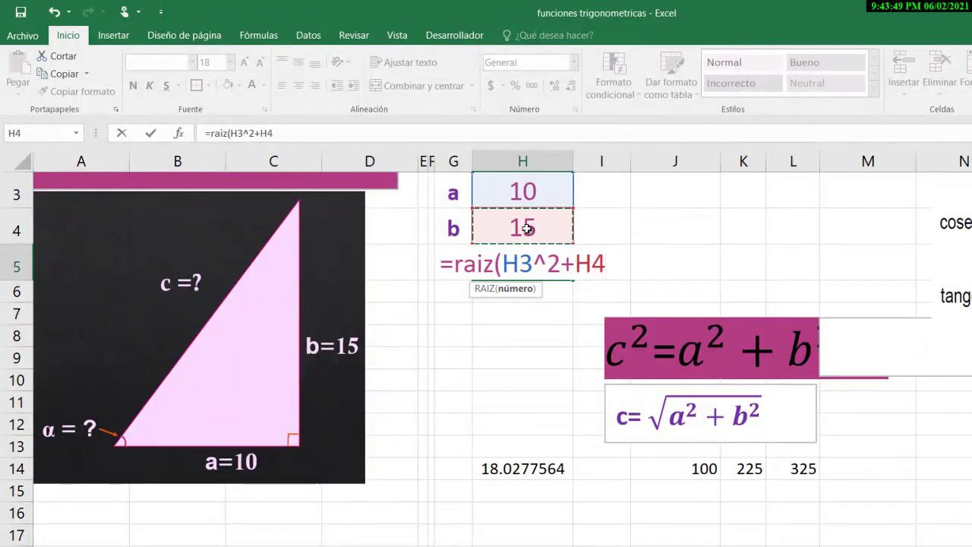